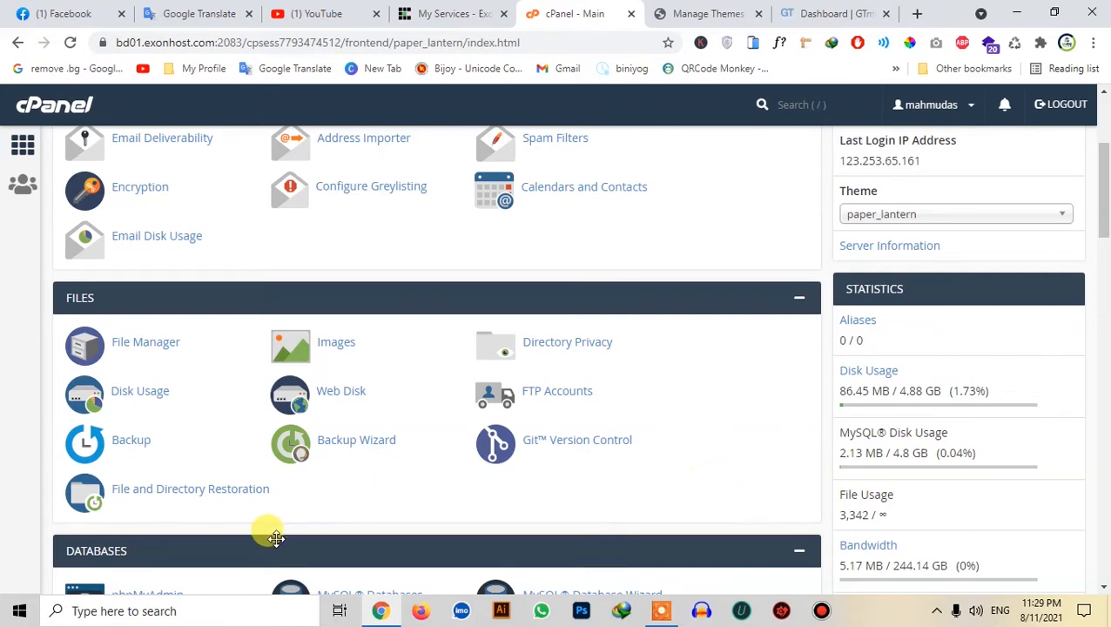
Step: Open the Backup Wizard from the Files section of the cPanel home page
click(291, 442)
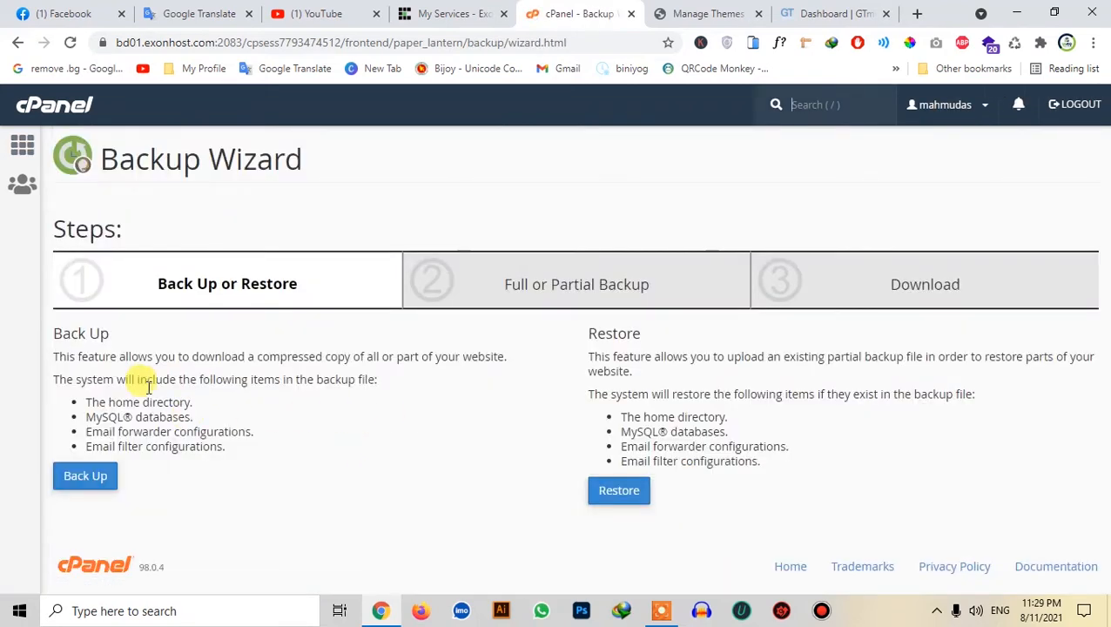
Step: Generate a full account backup to the Home Directory with no email notification
click(76, 479)
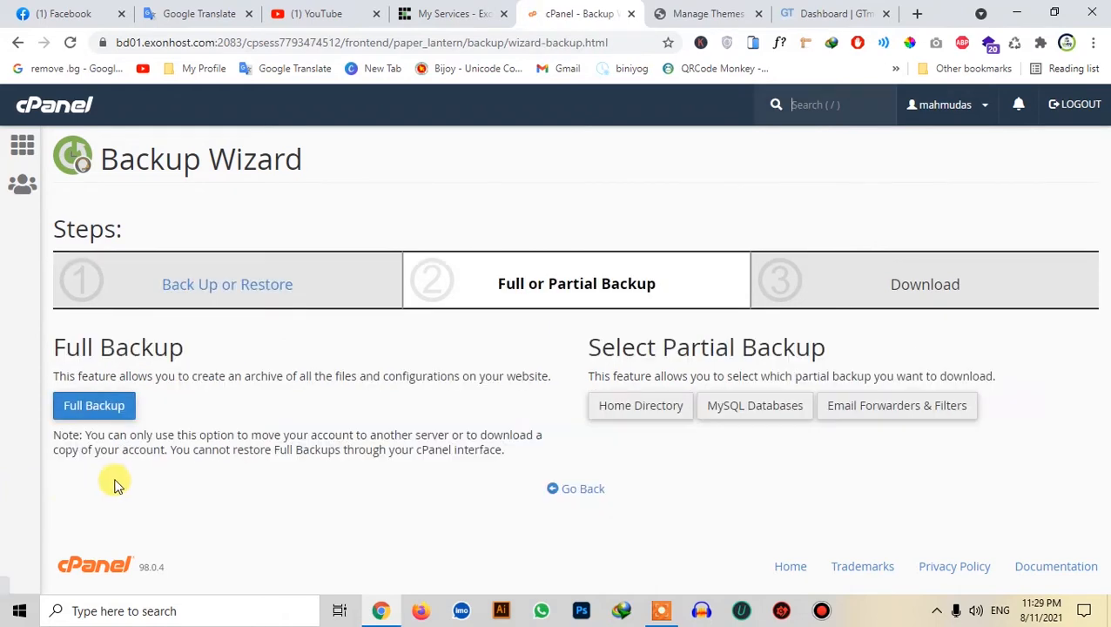
click(103, 408)
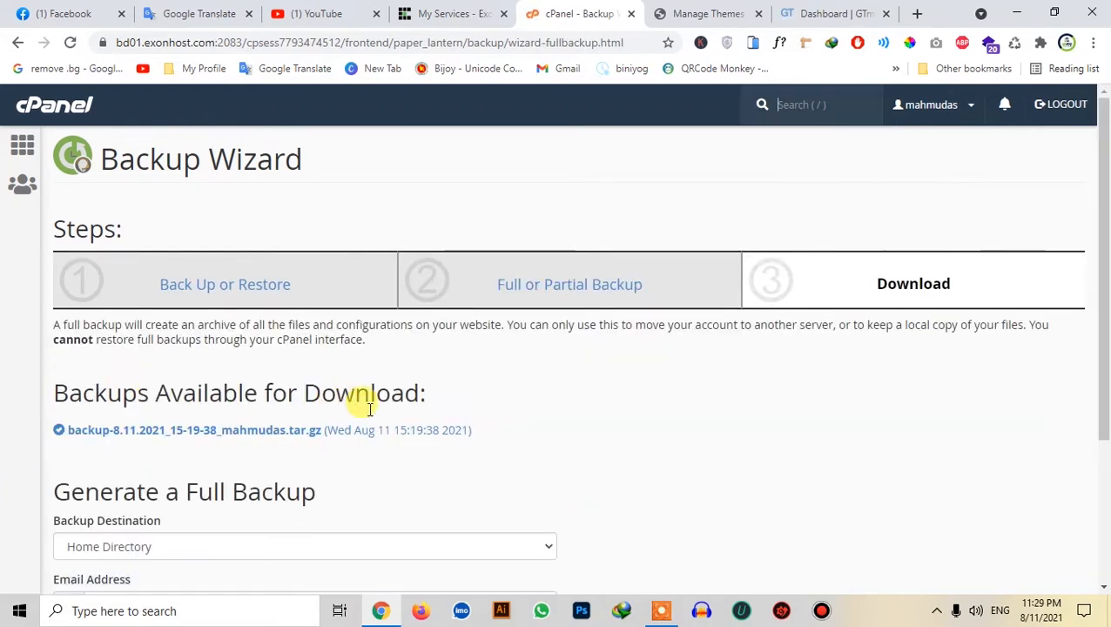
scroll(318, 430, down, 2)
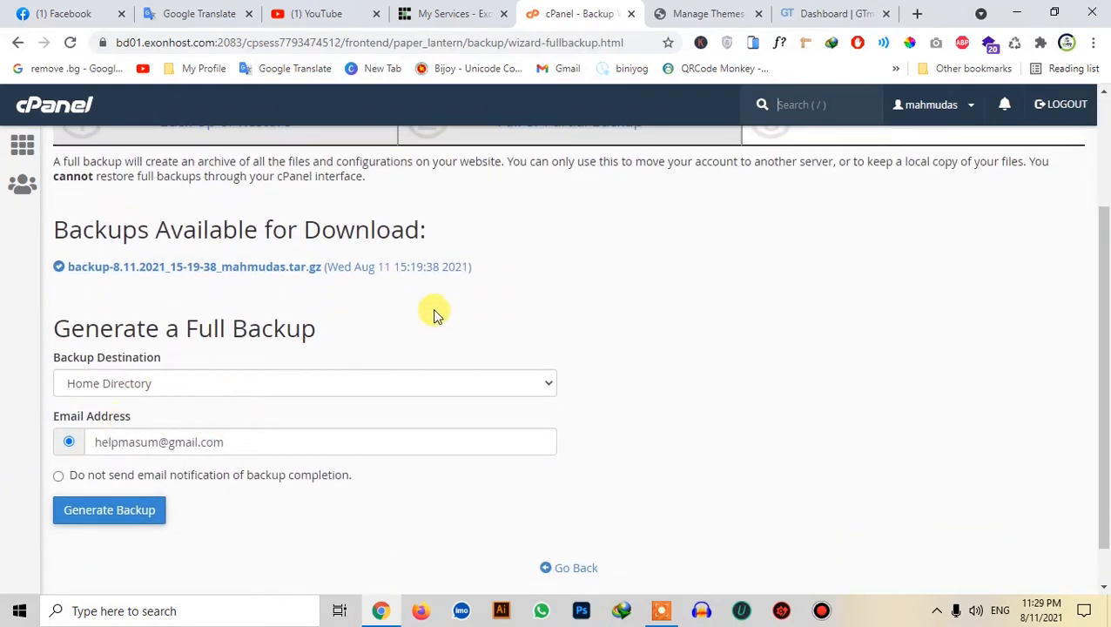
scroll(255, 383, down, 1)
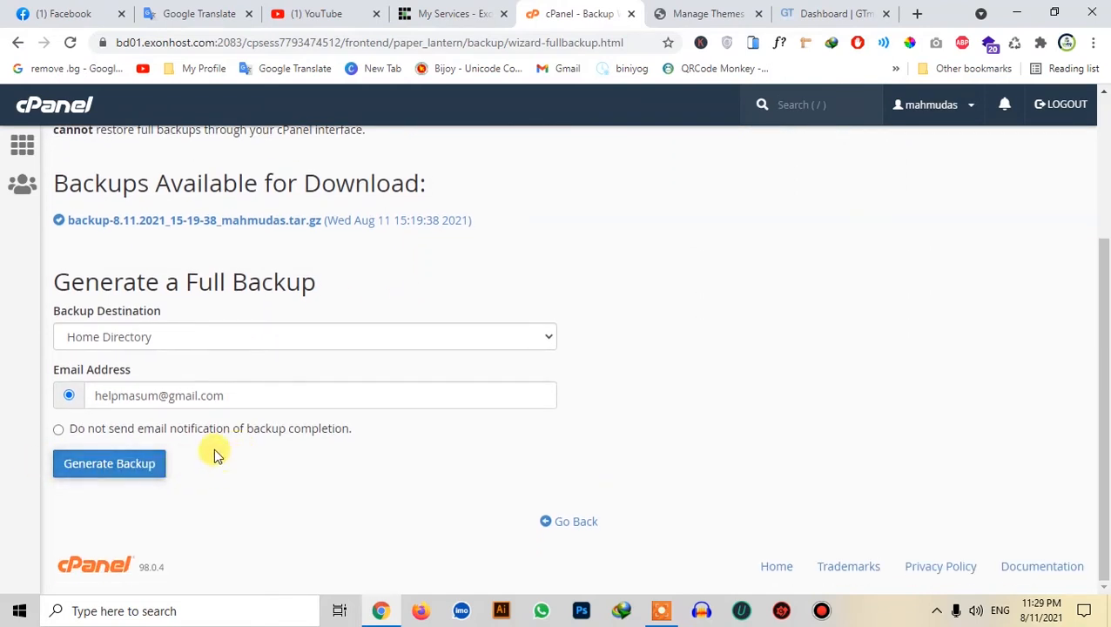
click(122, 467)
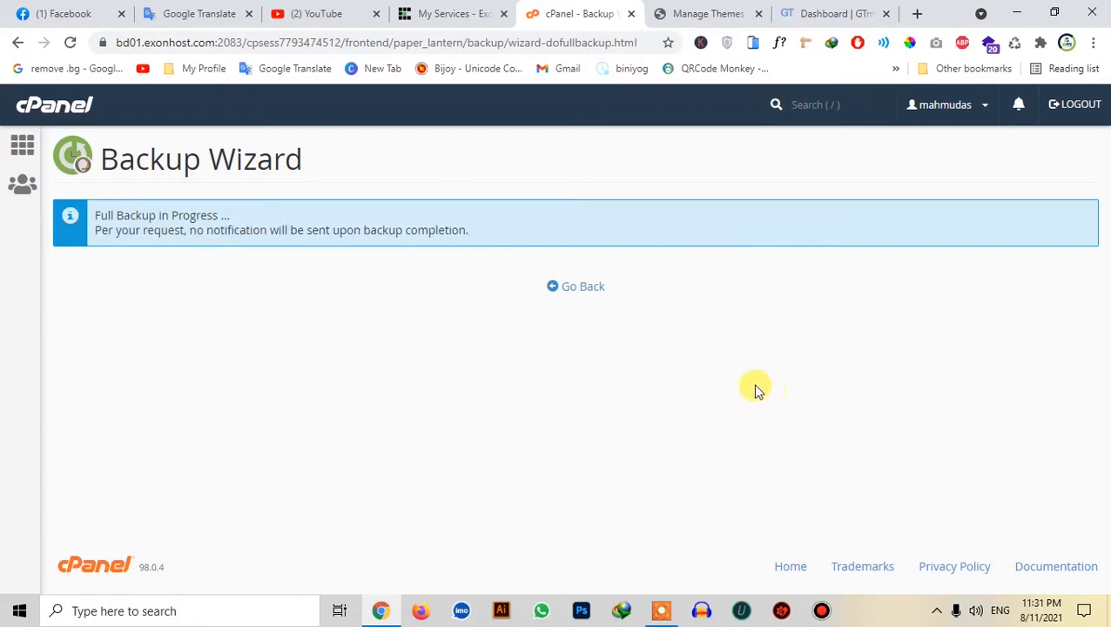
Step: View the list of three full backups, start downloading the oldest, then cancel the download
click(563, 291)
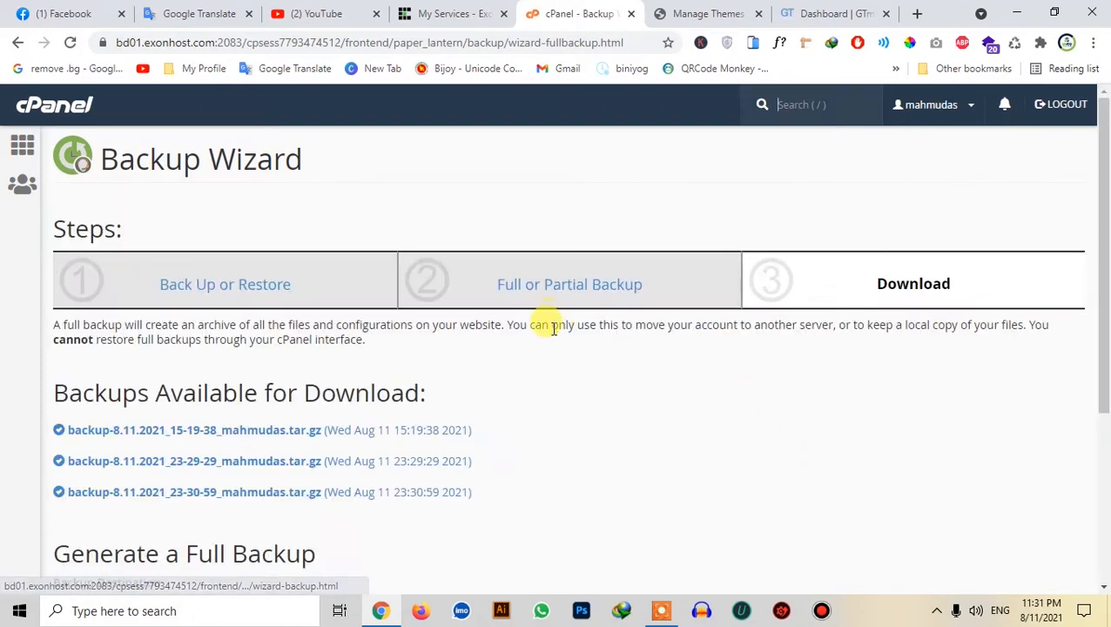
scroll(305, 447, down, 1)
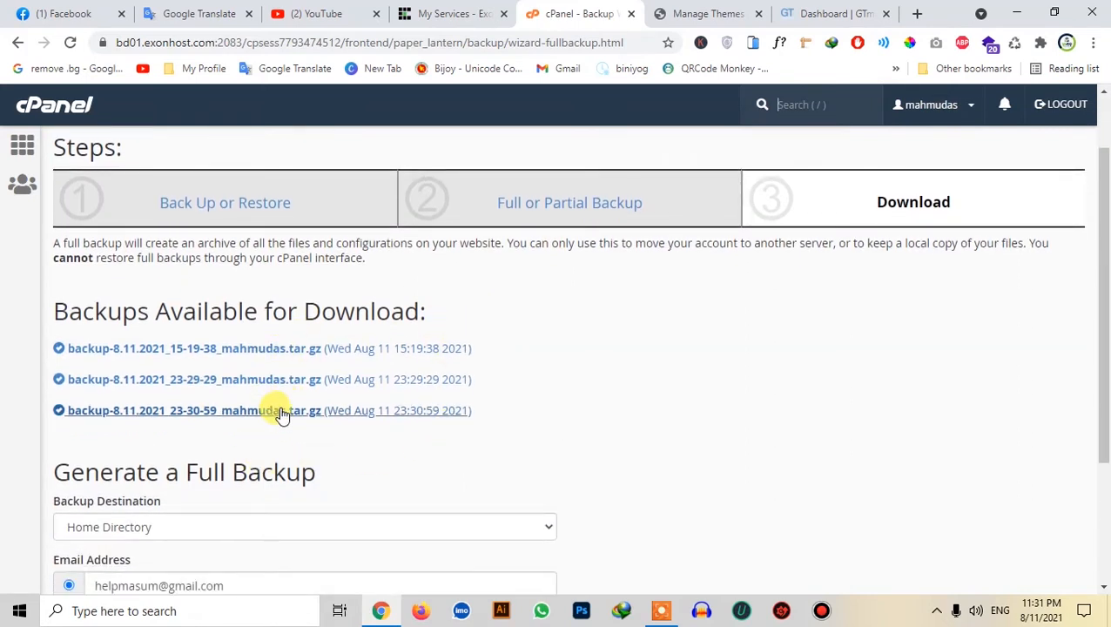
scroll(275, 414, down, 1)
scroll(270, 417, down, 1)
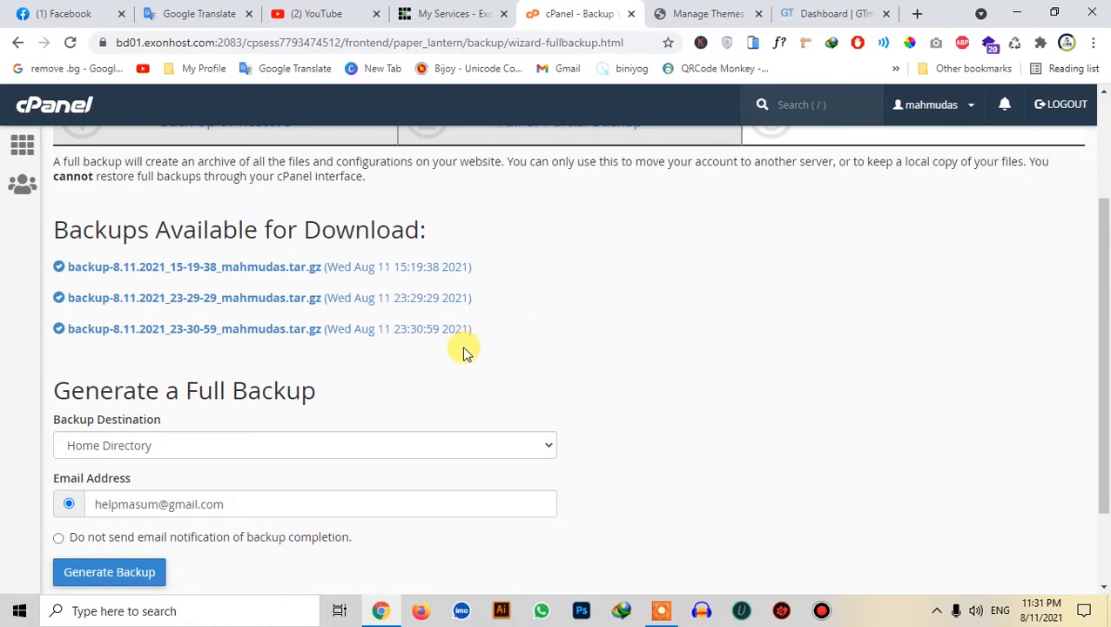
click(426, 272)
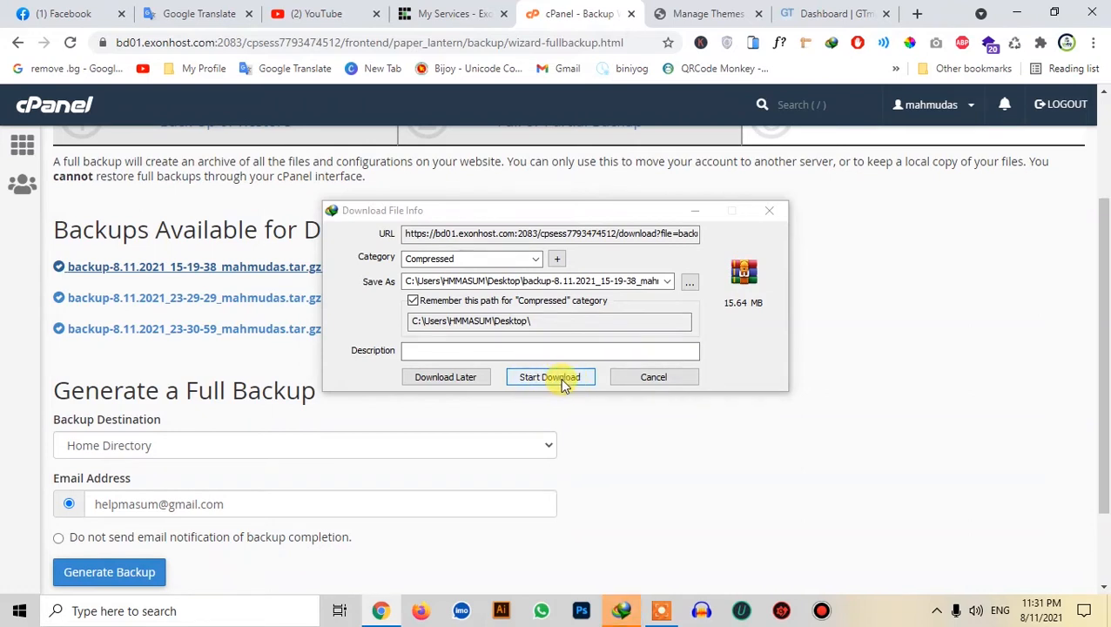
click(650, 377)
click(615, 384)
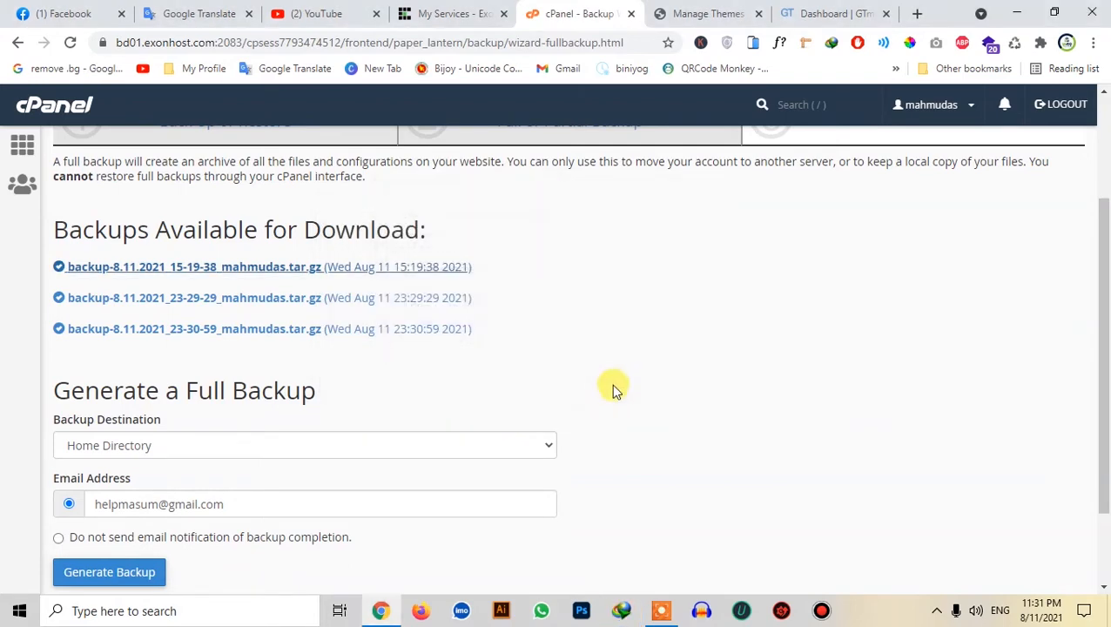
Step: Return to the Full or Partial Backup step of the wizard
scroll(642, 389, down, 2)
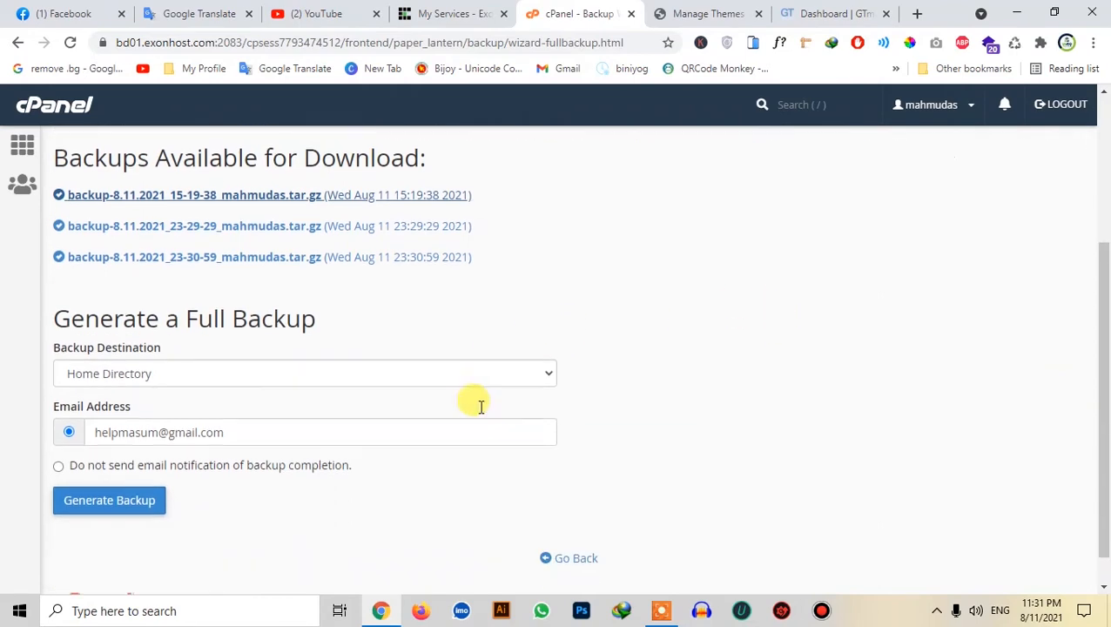
scroll(169, 260, up, 3)
scroll(391, 349, down, 3)
click(561, 525)
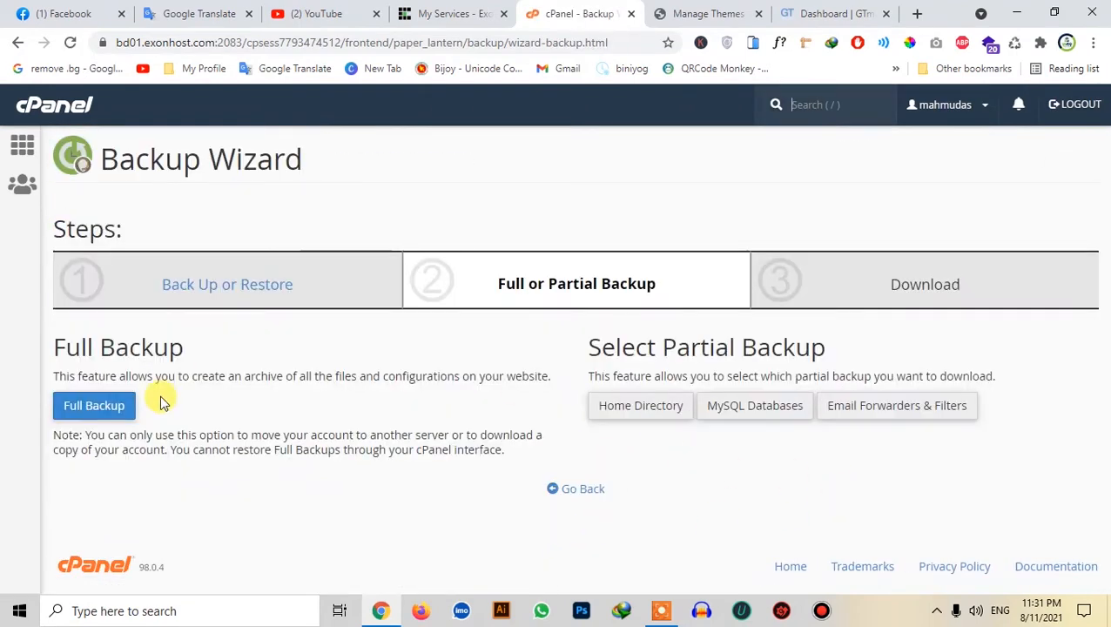
Step: Reopen the Backup Wizard from the cPanel home page and choose Restore
click(14, 45)
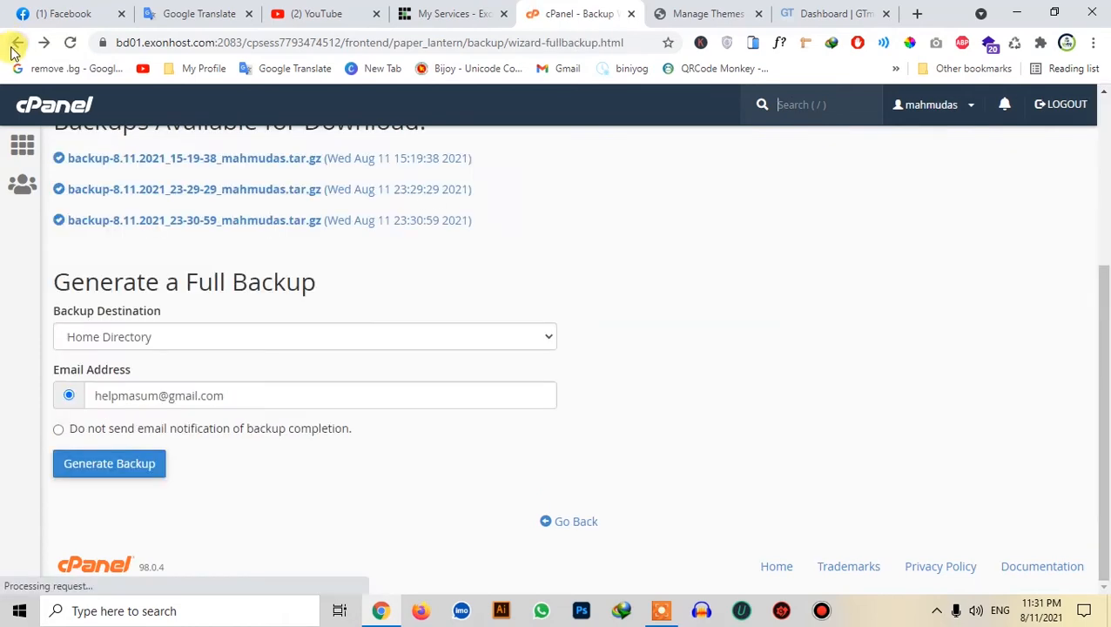
click(575, 523)
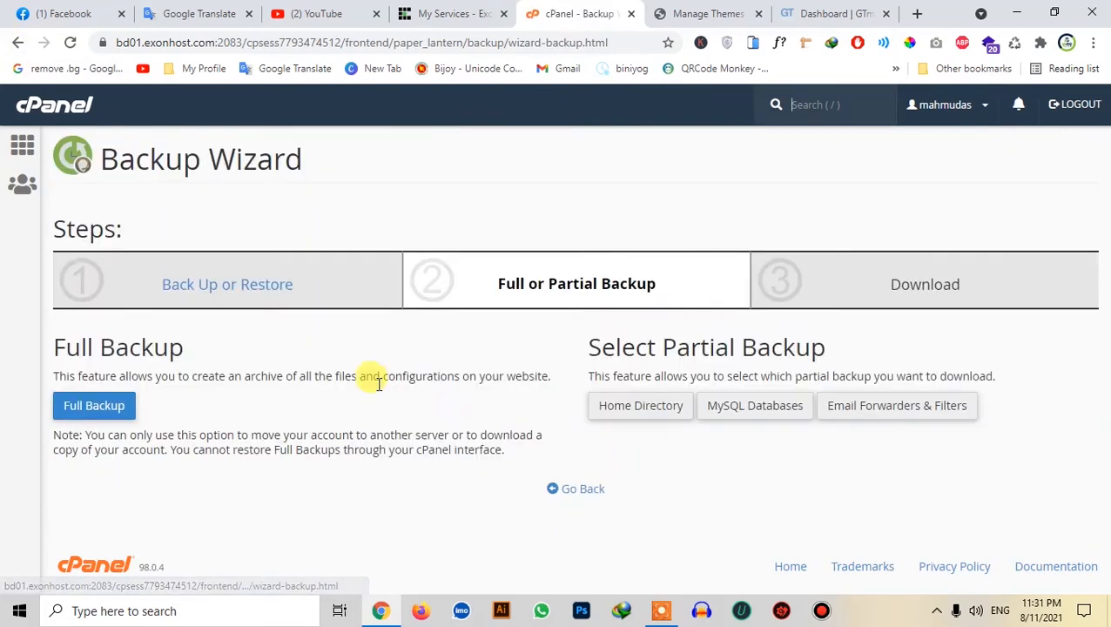
click(22, 144)
scroll(410, 426, down, 5)
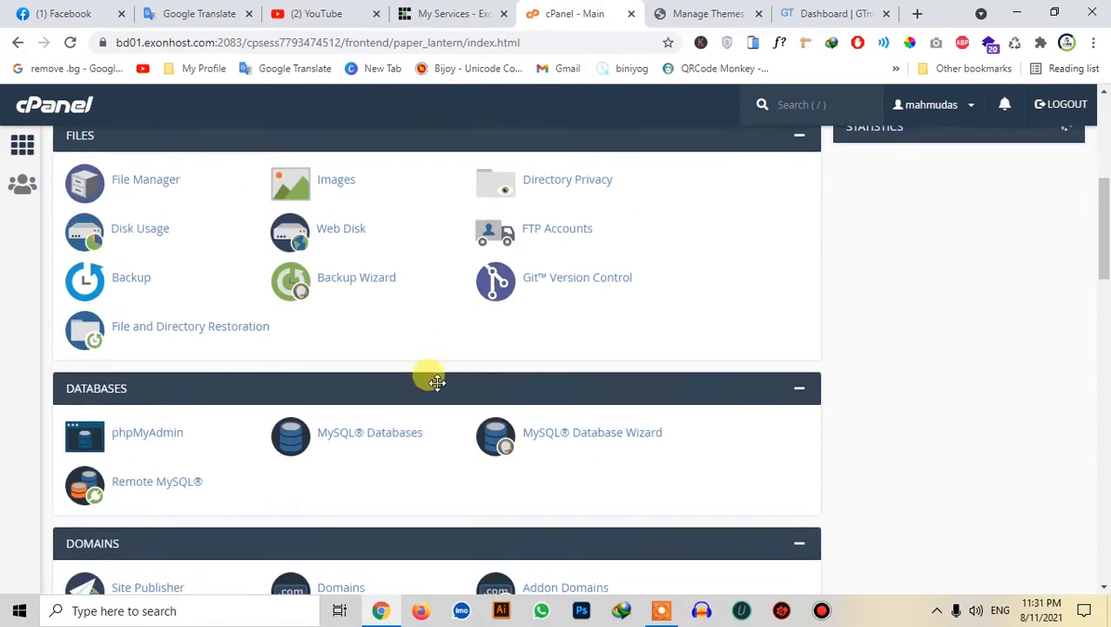
click(352, 282)
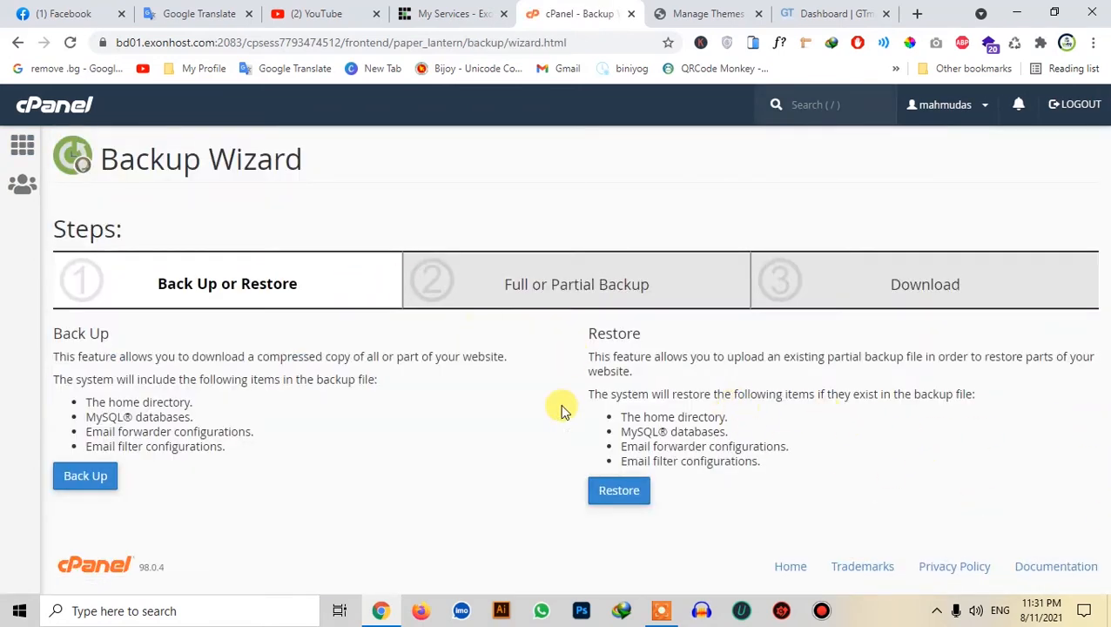
click(617, 496)
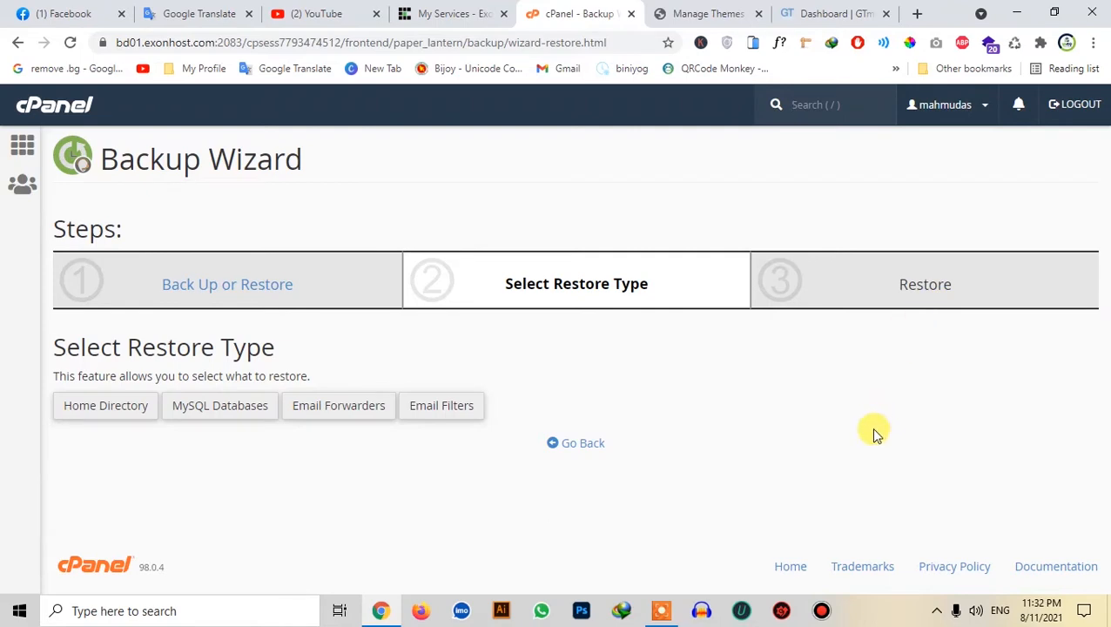
Step: Open Softaculous Apps Installer from the Software section of the cPanel home page
click(24, 151)
scroll(334, 384, down, 10)
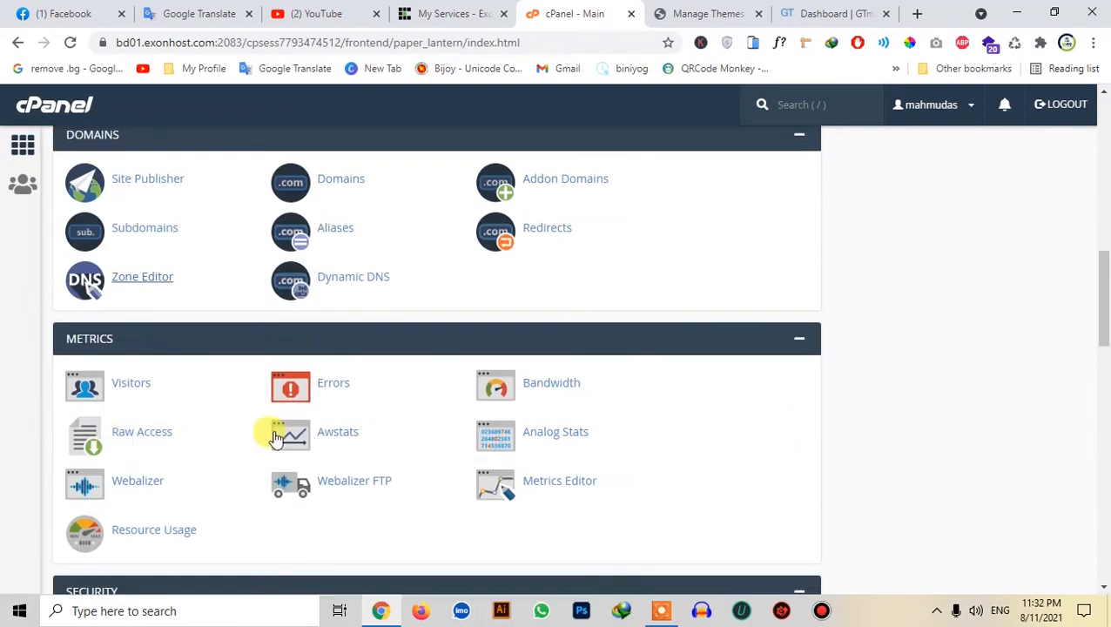
scroll(228, 436, down, 6)
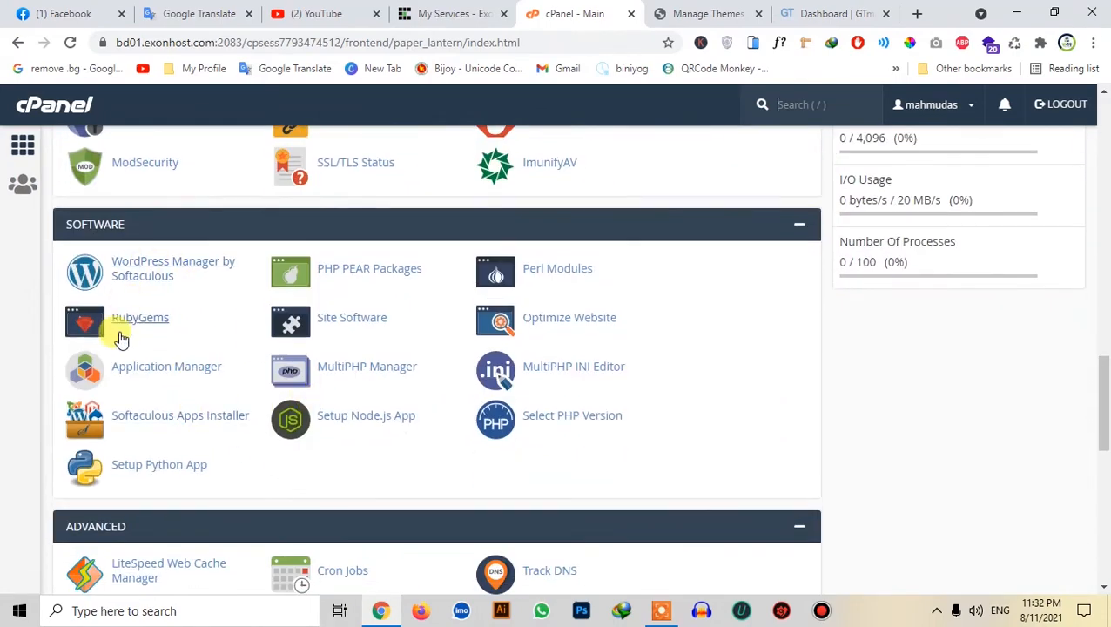
click(109, 414)
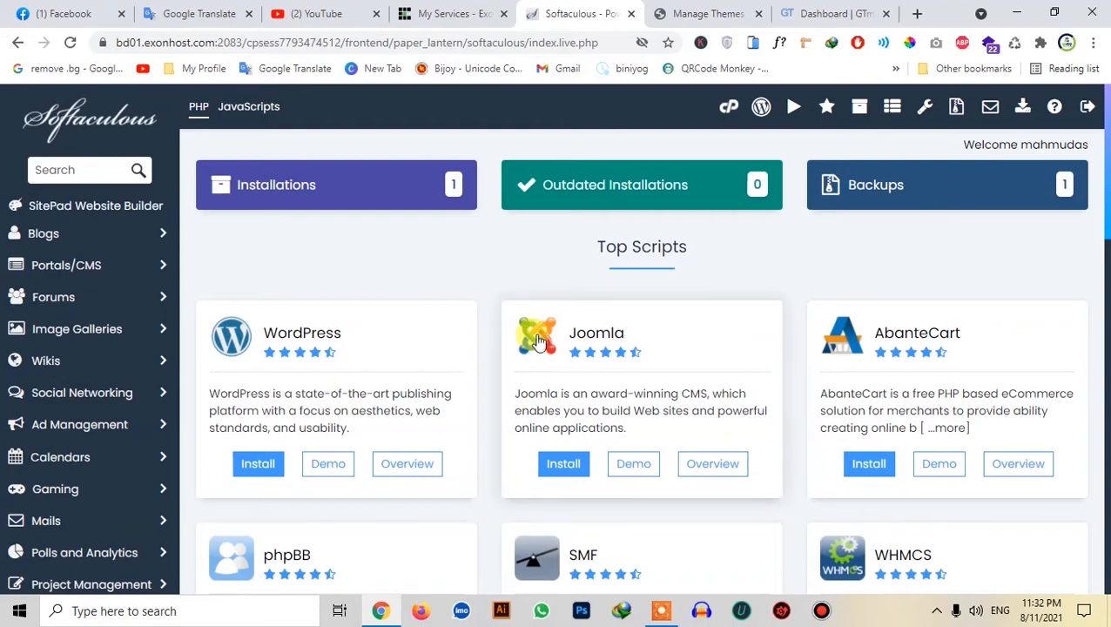
click(291, 342)
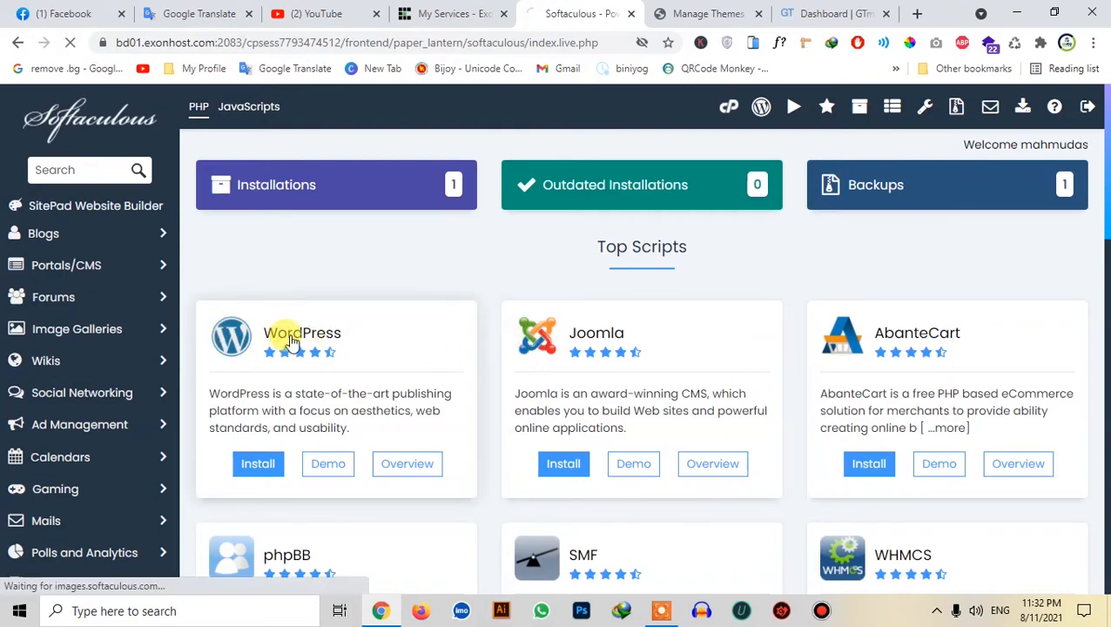
scroll(632, 322, down, 5)
scroll(632, 338, down, 3)
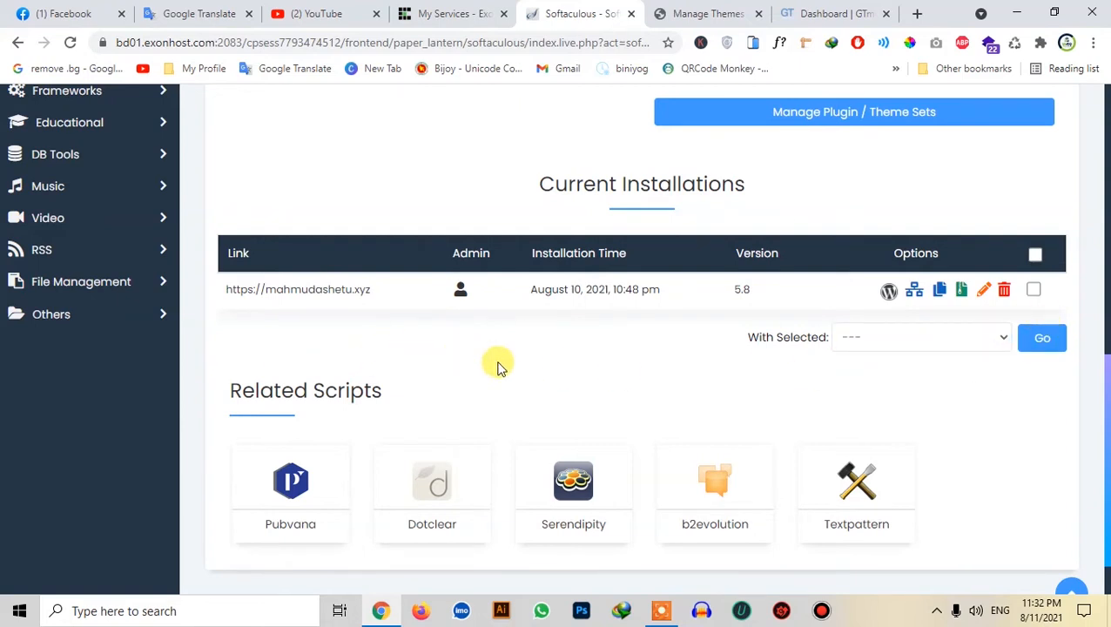
click(961, 290)
scroll(621, 385, down, 1)
scroll(622, 385, down, 6)
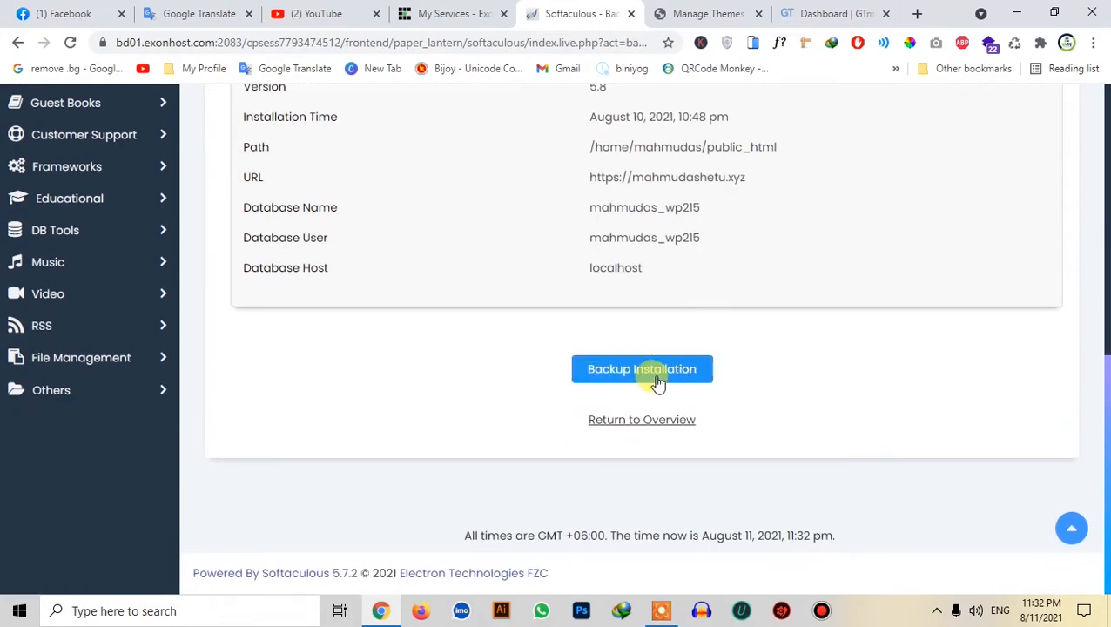
scroll(740, 365, up, 7)
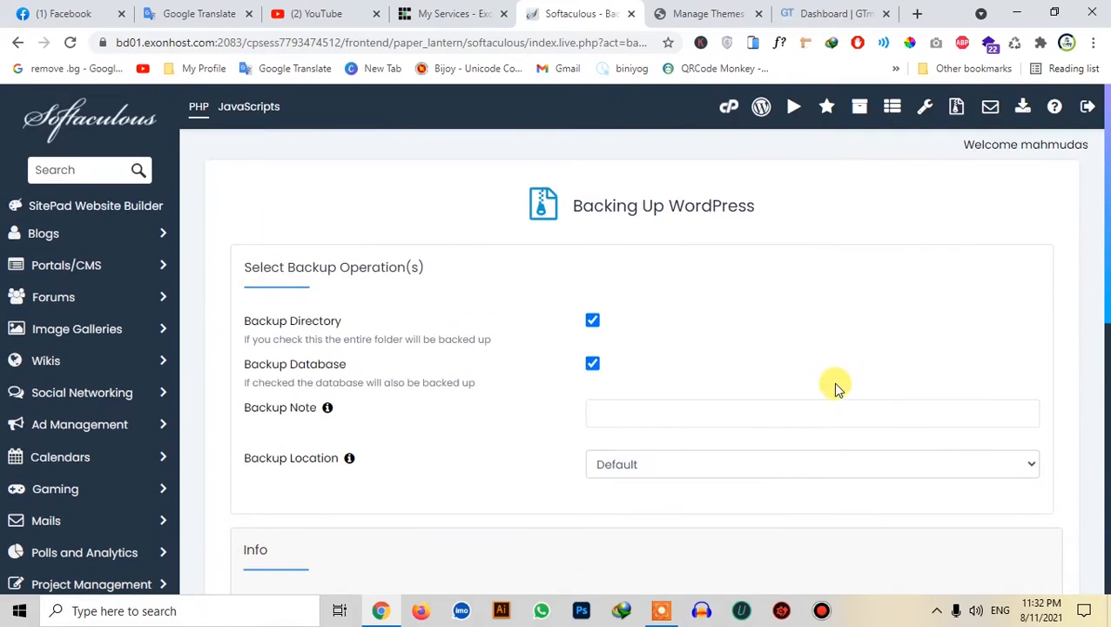
click(91, 112)
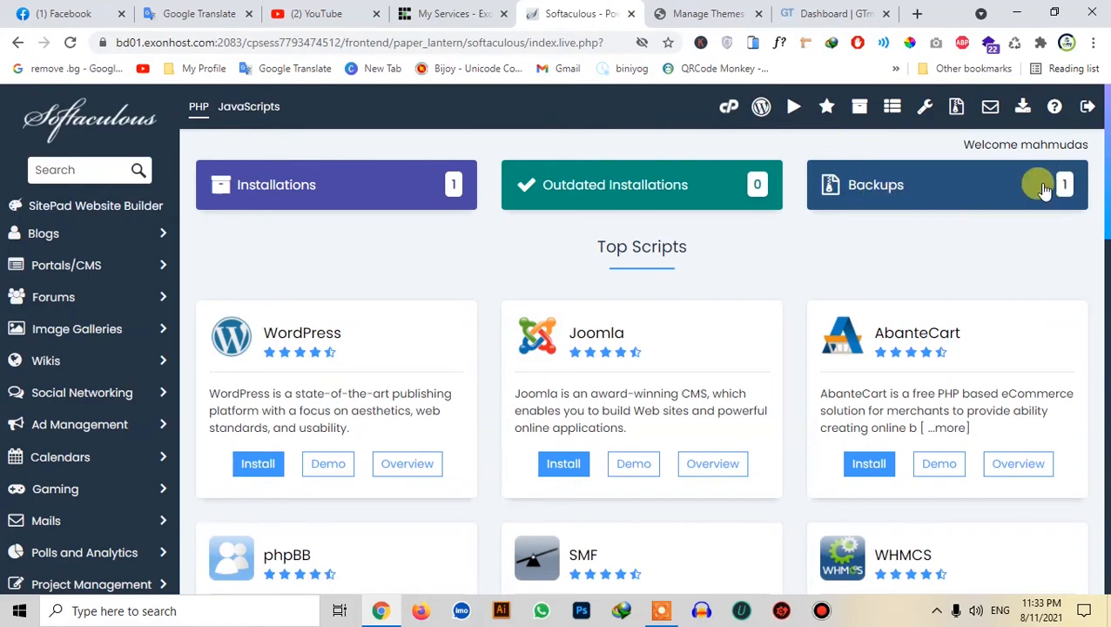
Step: Open the Softaculous Backups list to view the 10.94 MB WordPress 5.8 backup
click(1005, 188)
scroll(957, 235, down, 1)
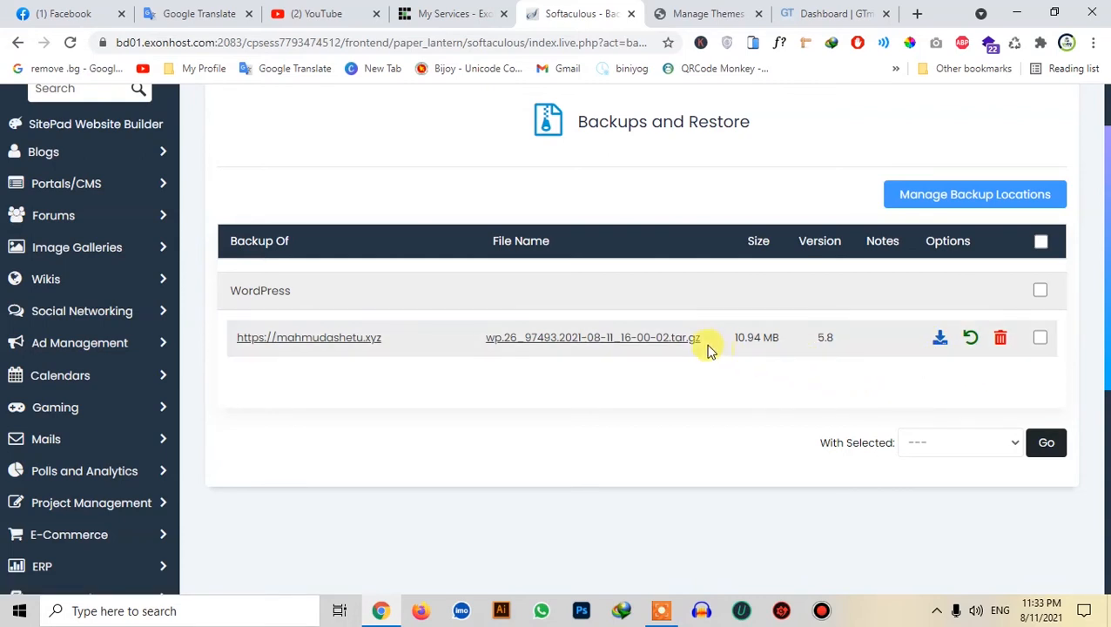
scroll(357, 218, up, 1)
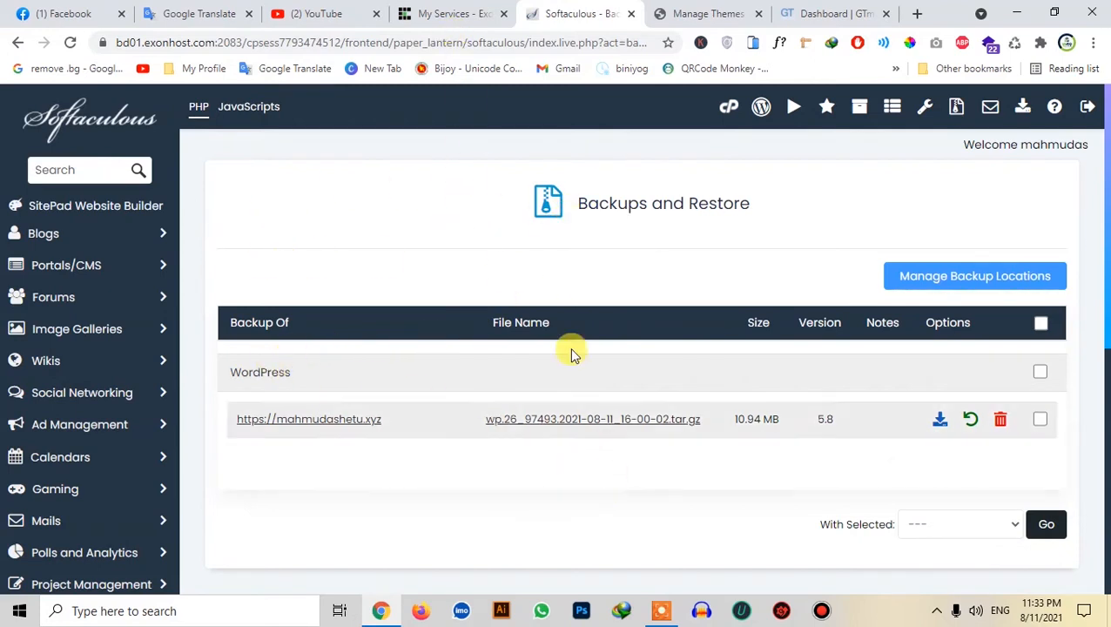
Step: Back up the mahmudashetu.xyz WordPress installation from the WordPress script page
click(96, 130)
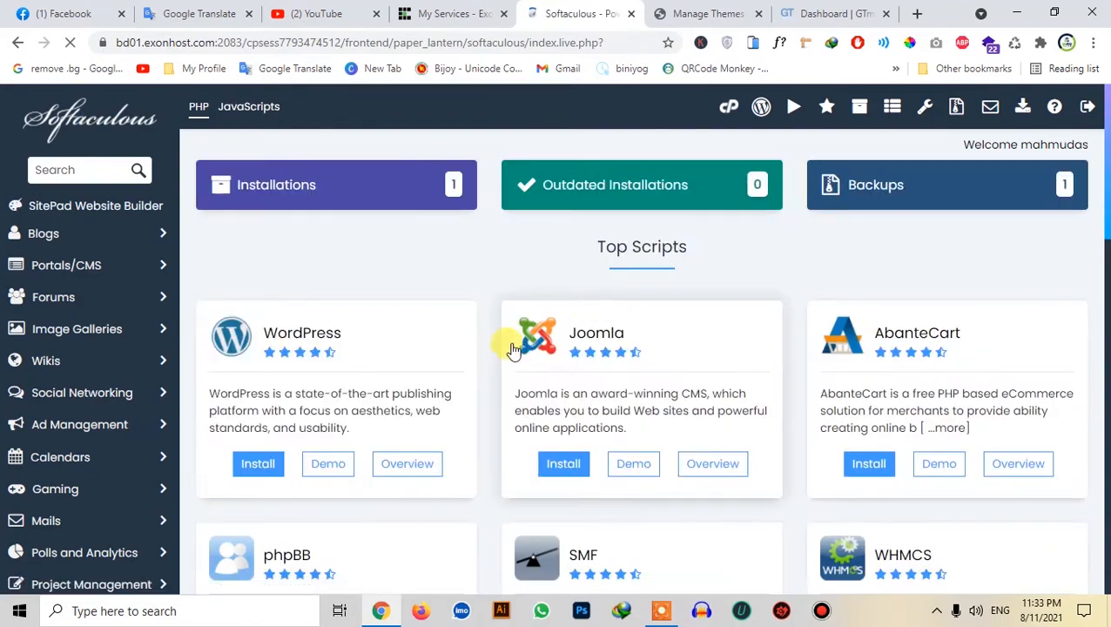
scroll(436, 313, down, 1)
click(334, 260)
scroll(788, 391, down, 3)
scroll(766, 427, down, 4)
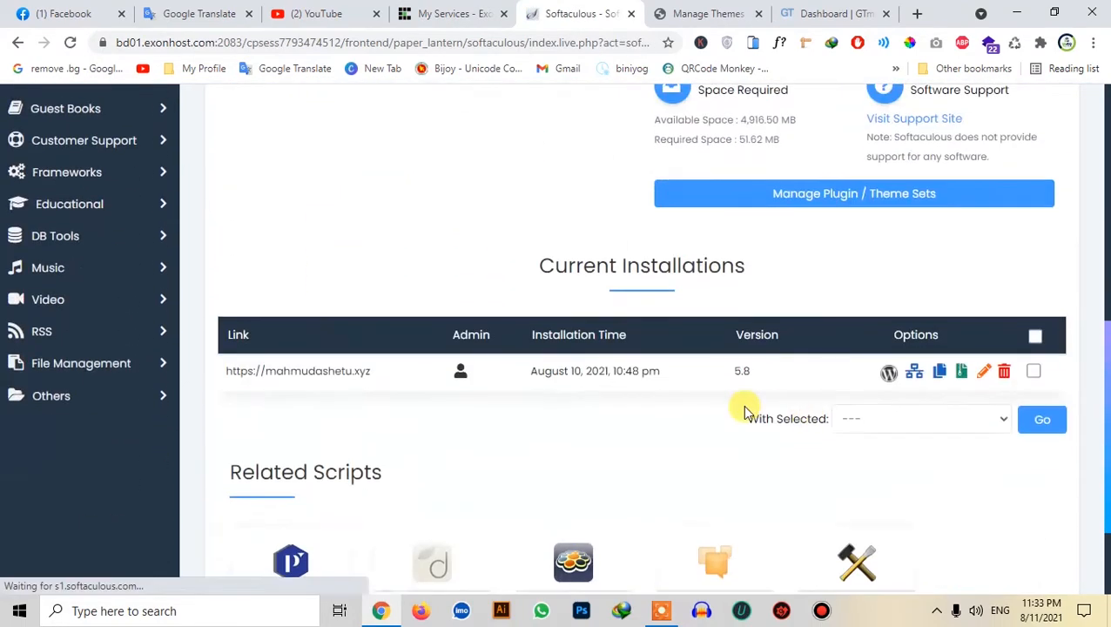
click(960, 294)
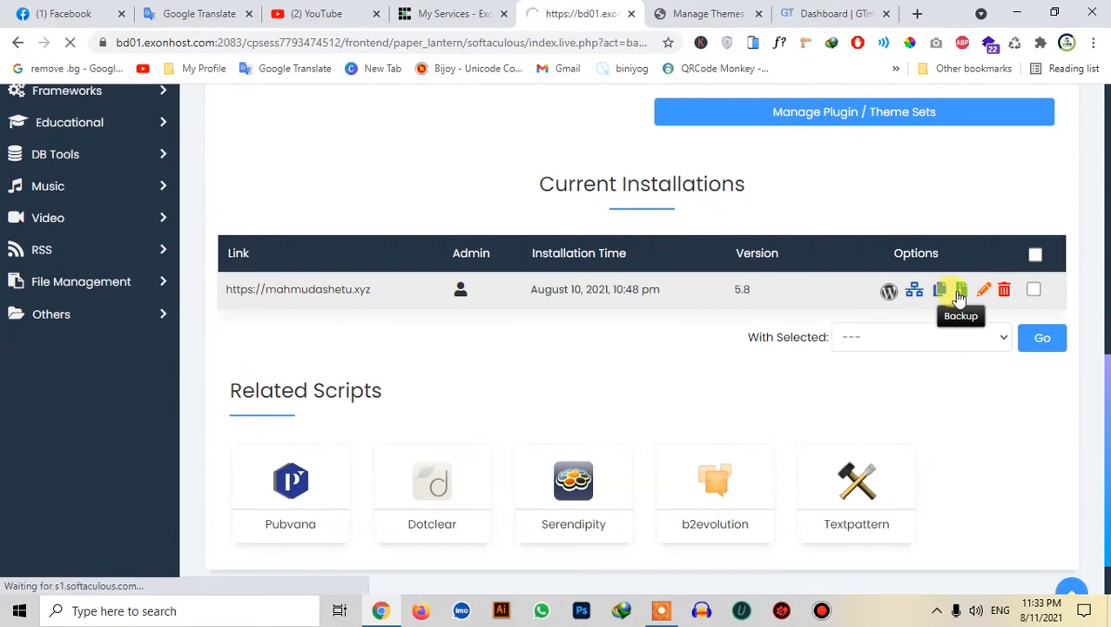
scroll(715, 398, down, 4)
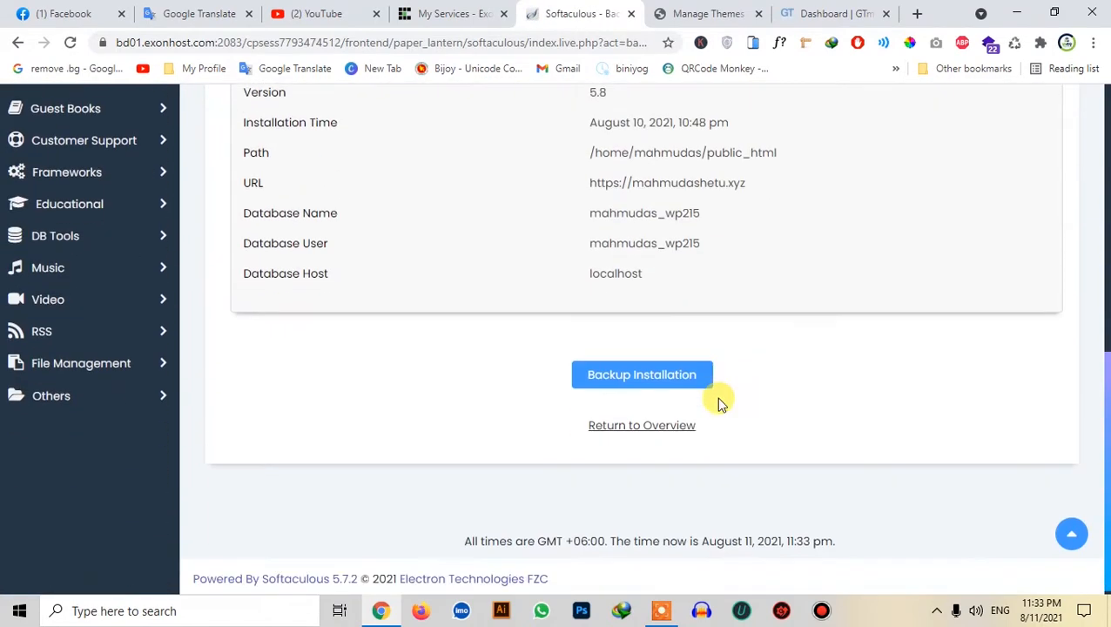
click(646, 383)
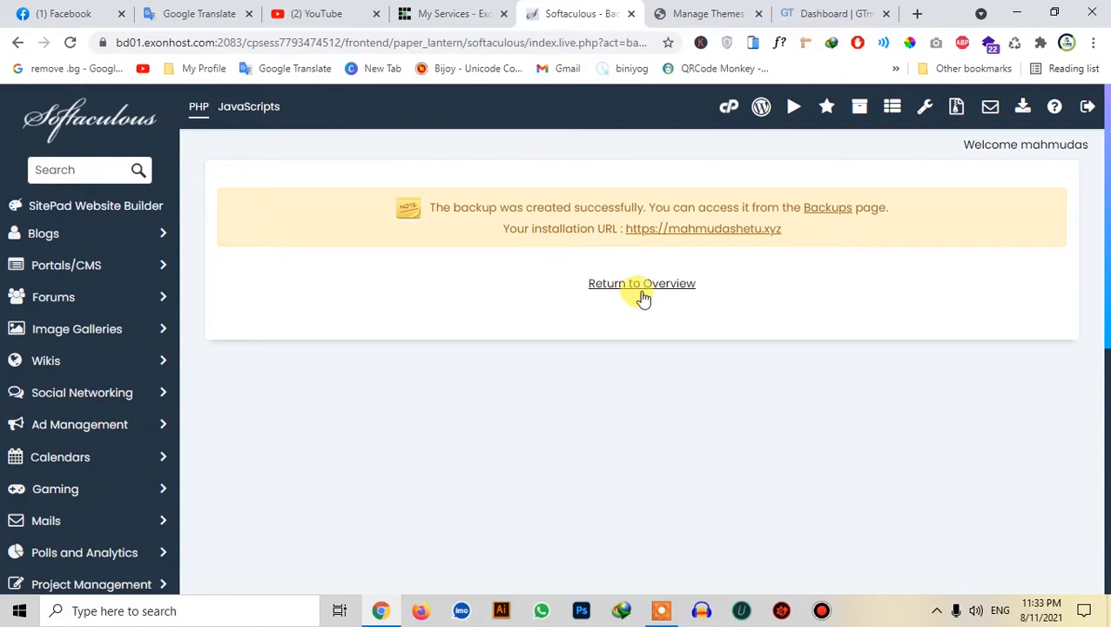
click(640, 287)
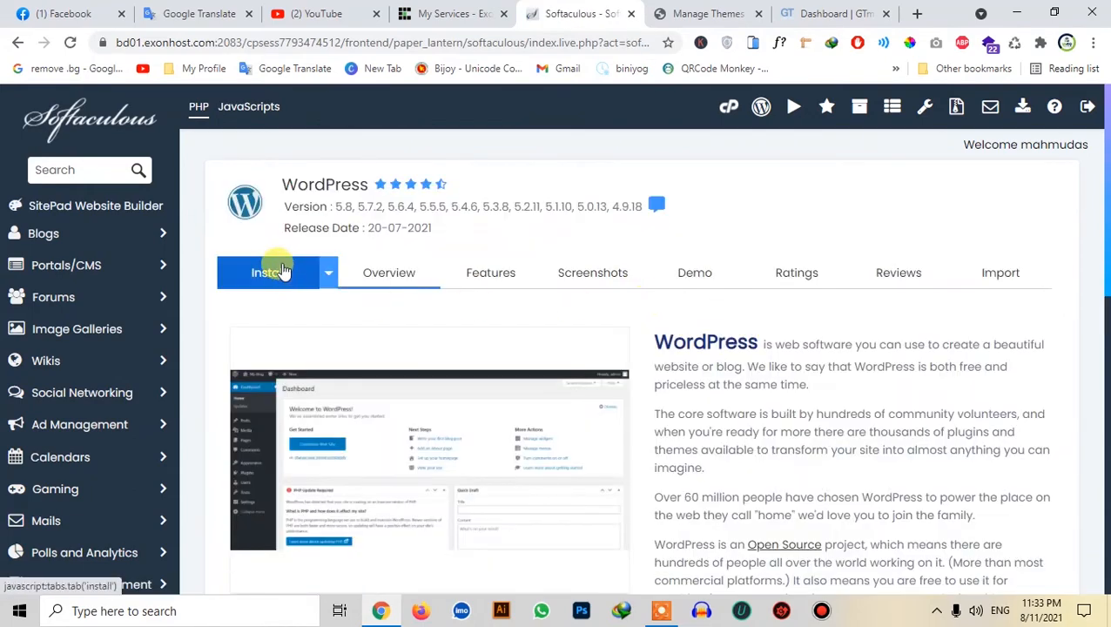
Step: Return to the Softaculous home page and open the live site in a new tab
click(87, 119)
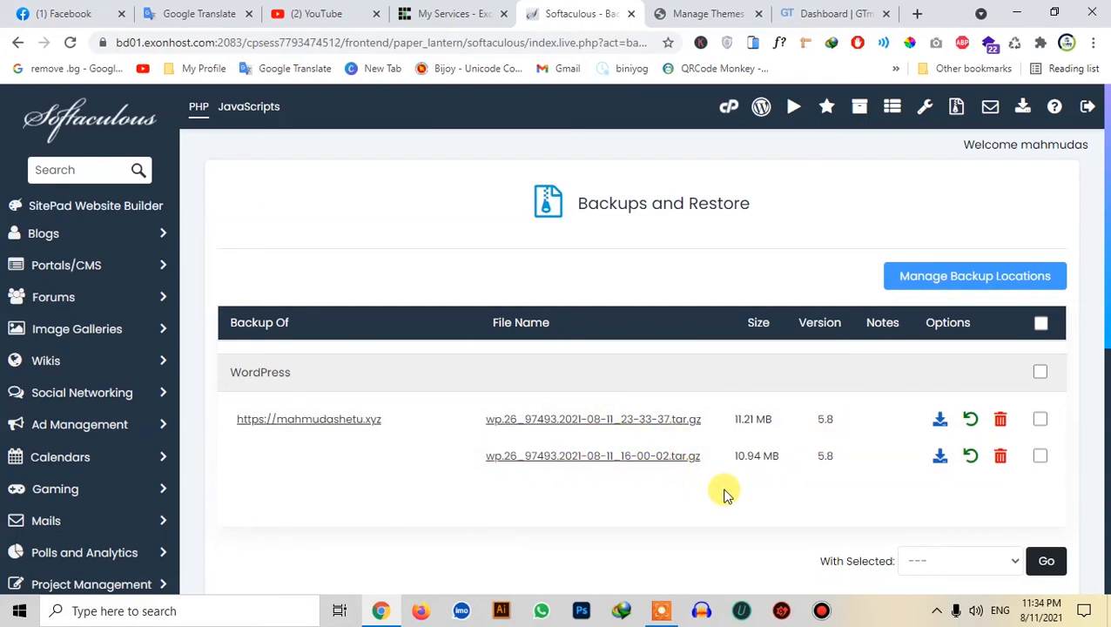
scroll(840, 503, down, 2)
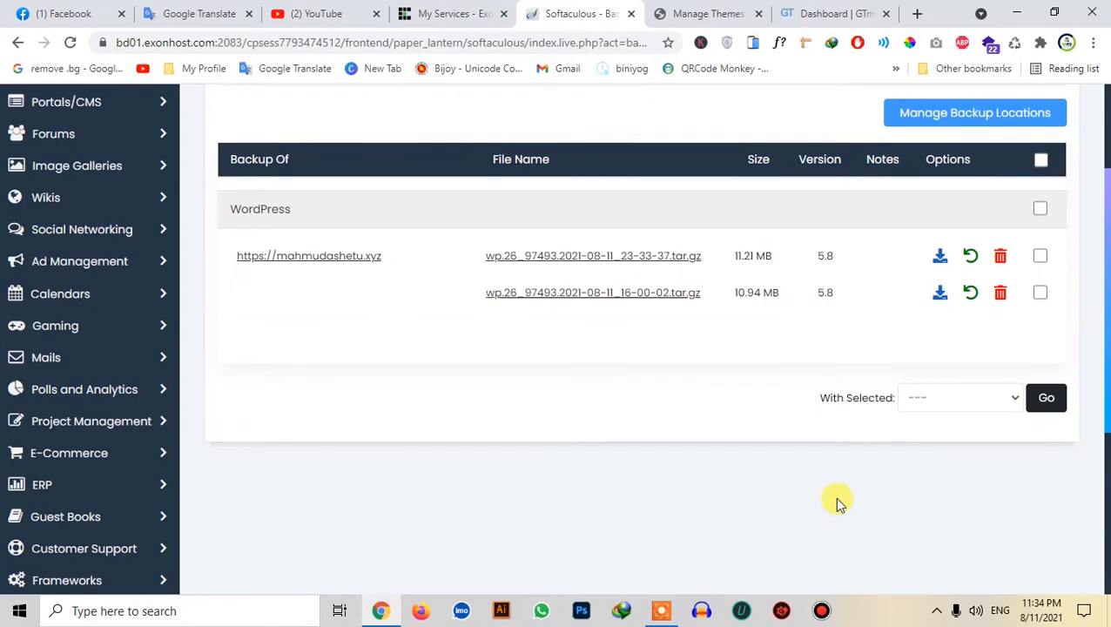
scroll(834, 498, up, 1)
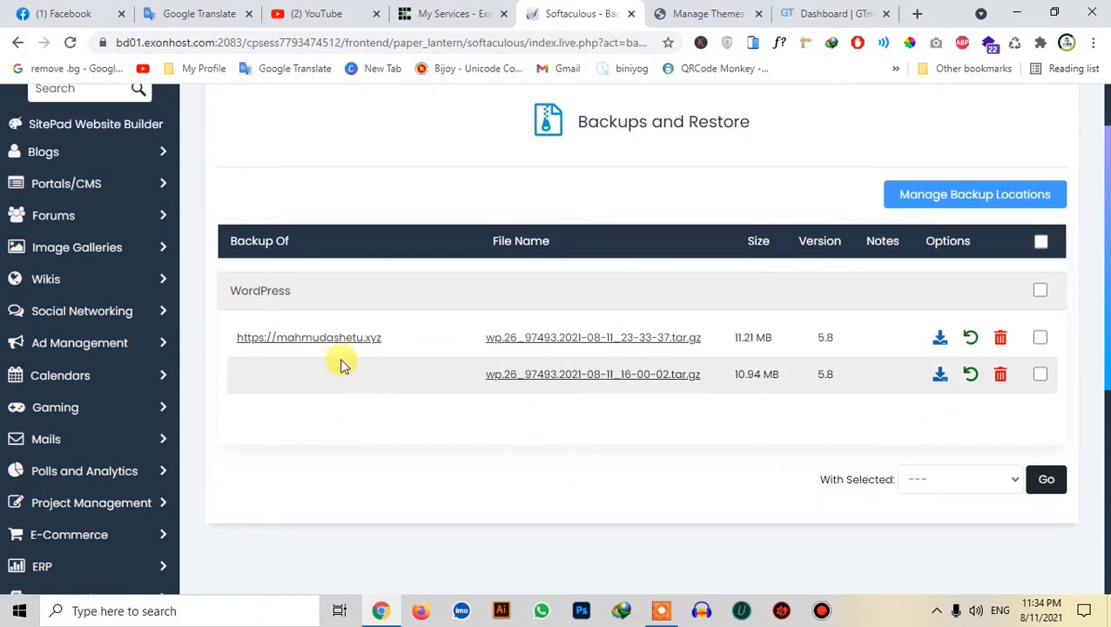
ctrl+click(301, 339)
Step: Switch to the parsonal website tab and scroll through its front page
click(588, 25)
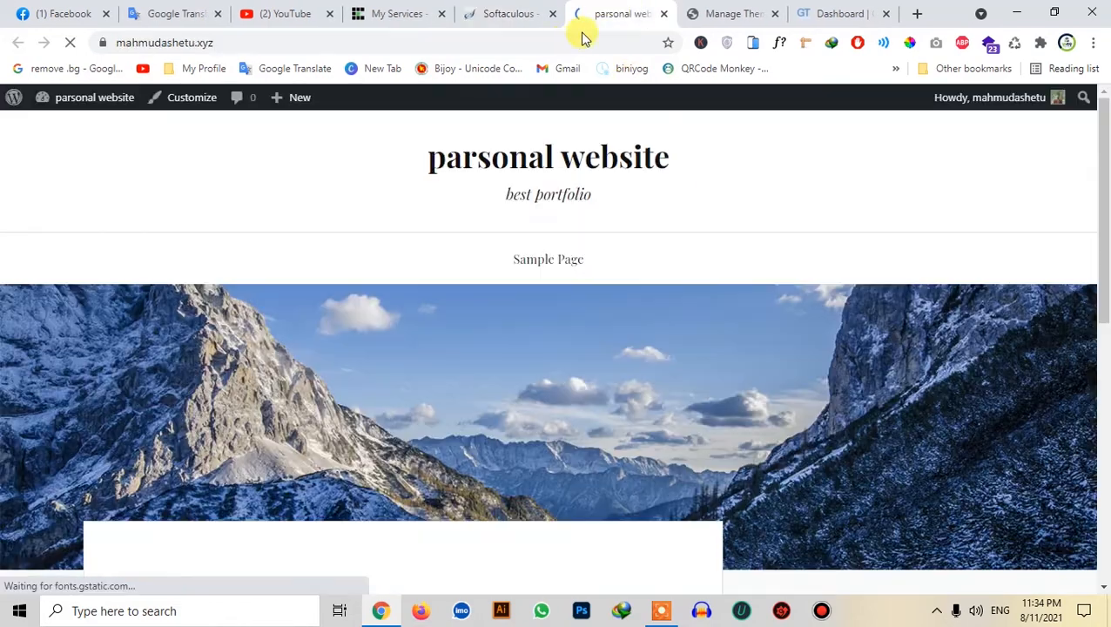
scroll(829, 320, down, 6)
scroll(862, 387, down, 1)
scroll(836, 365, up, 10)
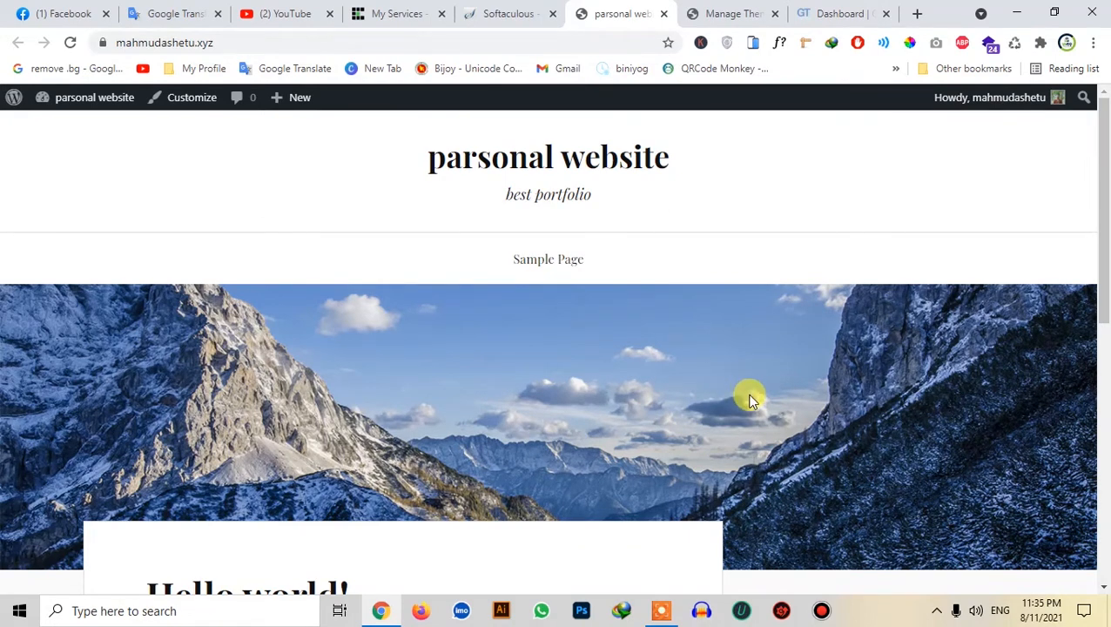
click(662, 611)
click(596, 585)
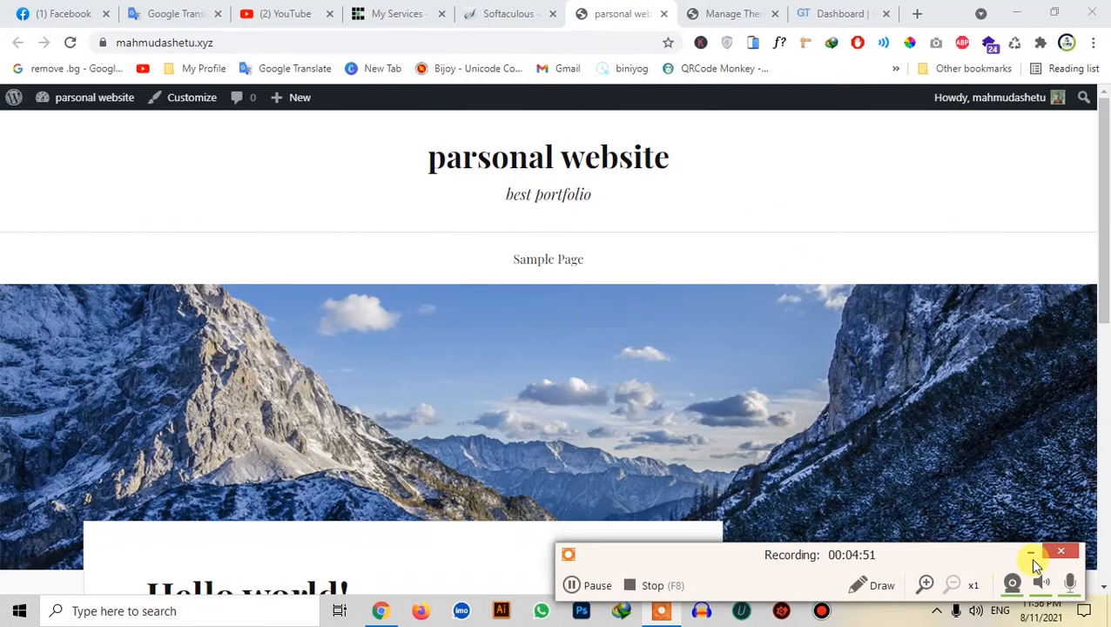
click(1031, 553)
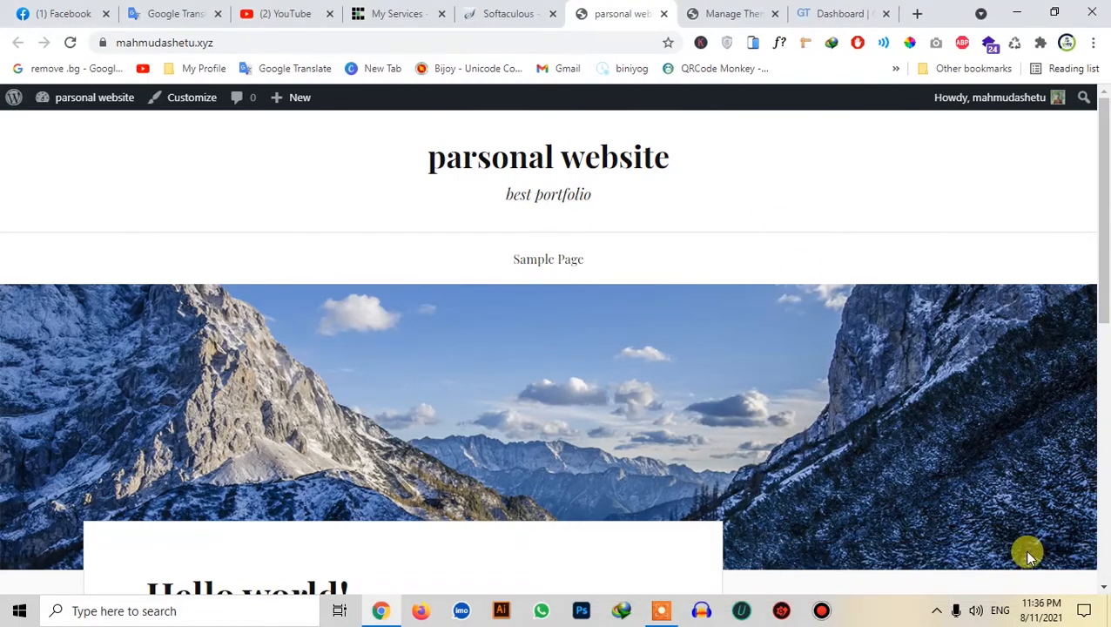
Step: Open developarspro.com in a new browser tab
click(921, 12)
text(de)
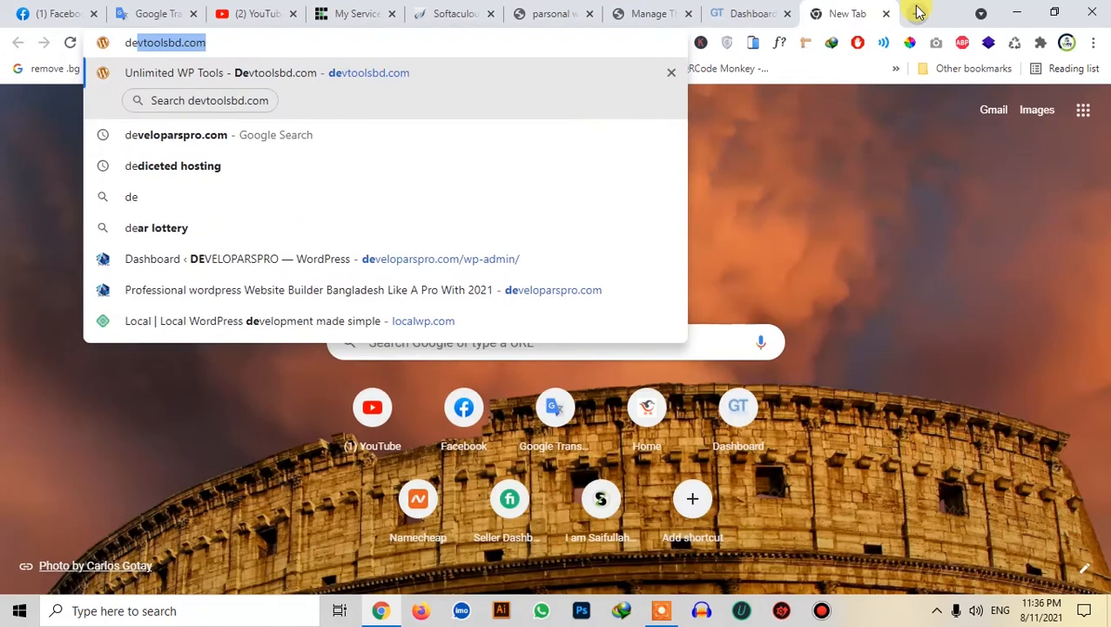
key(Down)
key(Down)
key(Up)
key(Return)
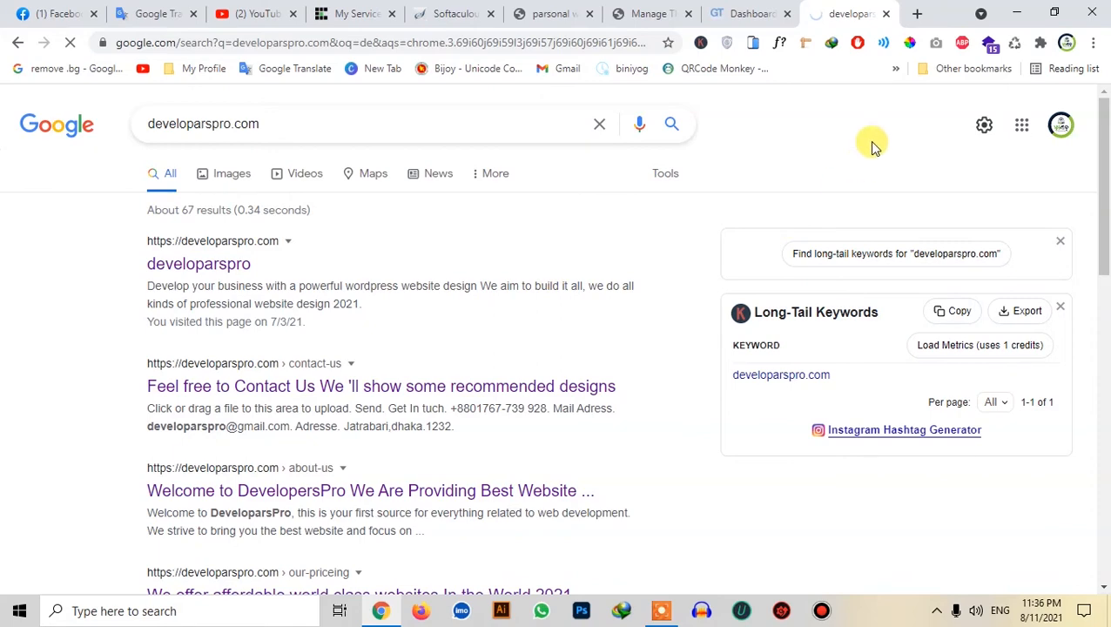
Step: Try shoplycity.com in another tab, close it, and return to the parsonal website tab
click(916, 14)
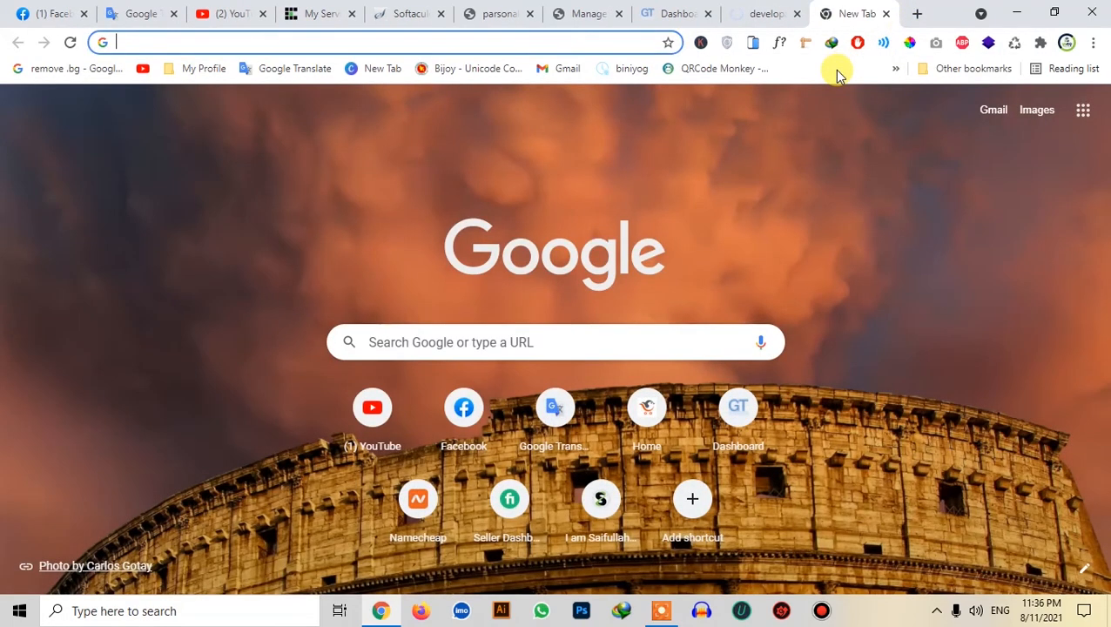
text(shop)
key(Return)
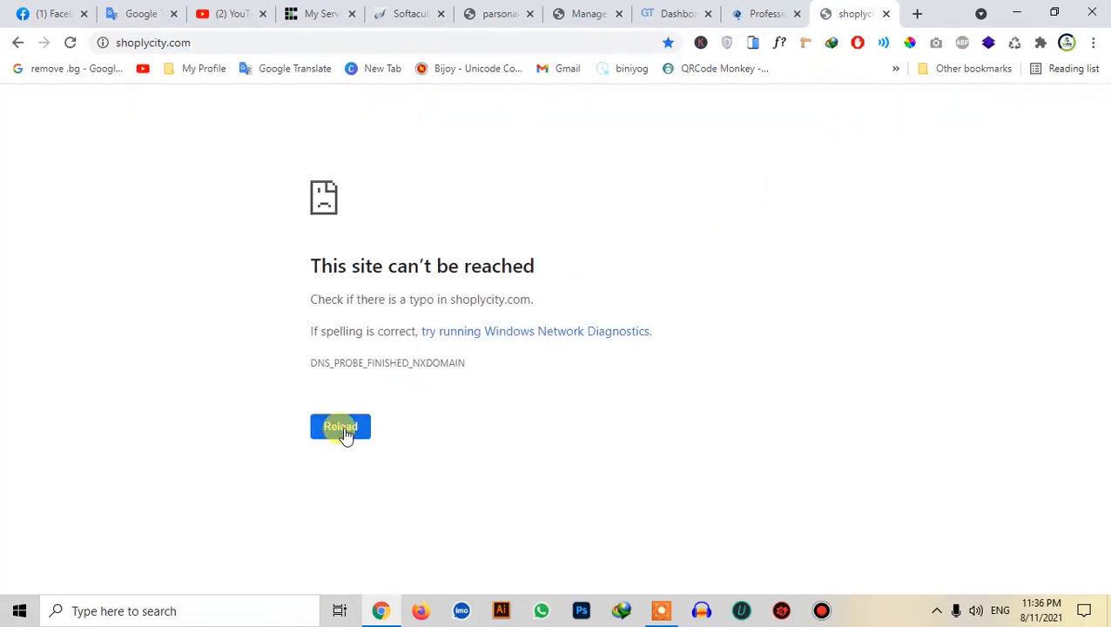
middle_click(849, 8)
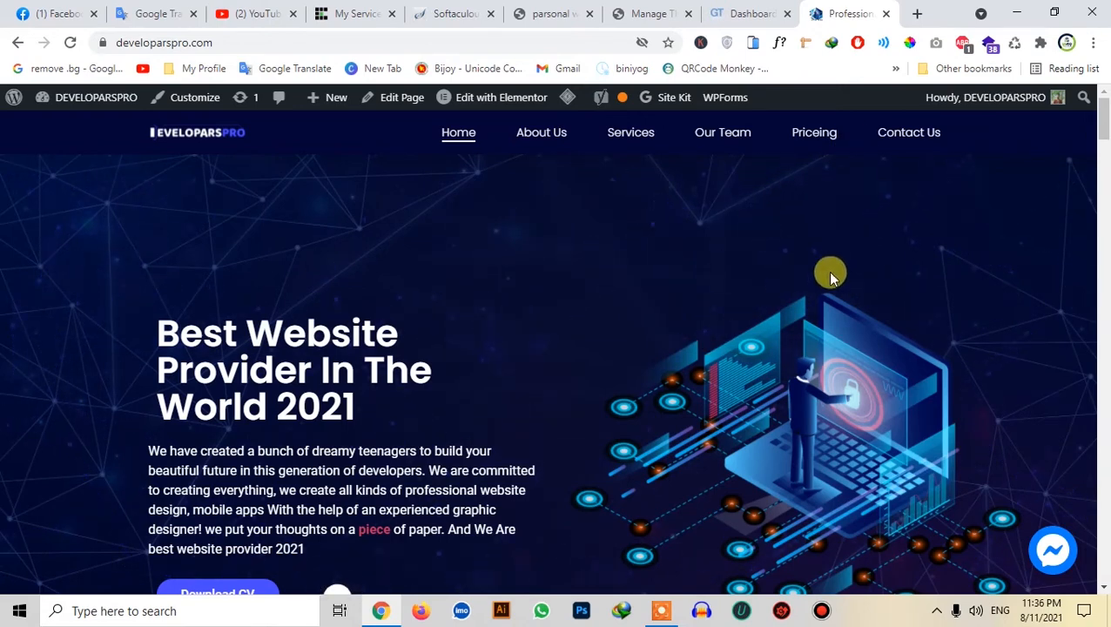
click(645, 11)
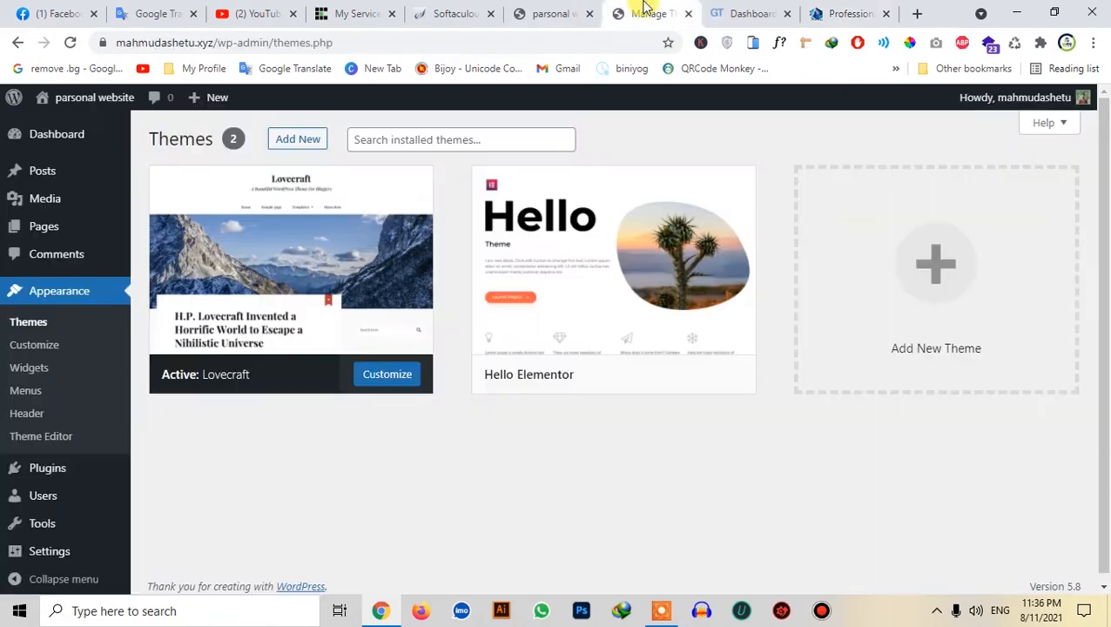
click(549, 13)
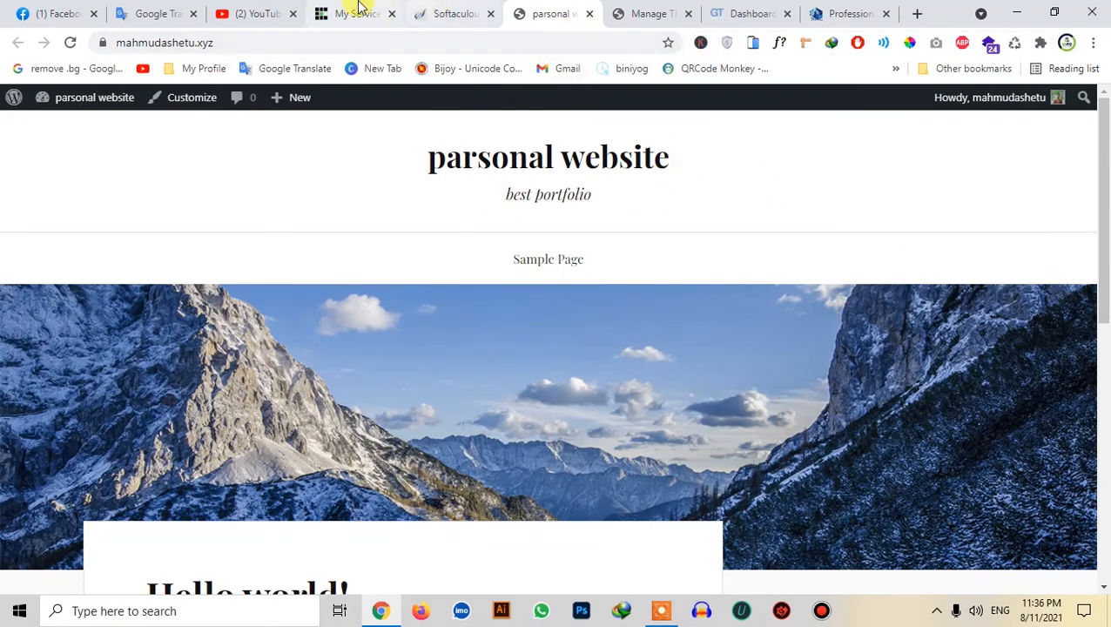
Step: Remove the mahmudashetu.xyz WordPress installation from the WordPress script page, confirming with OK
click(449, 11)
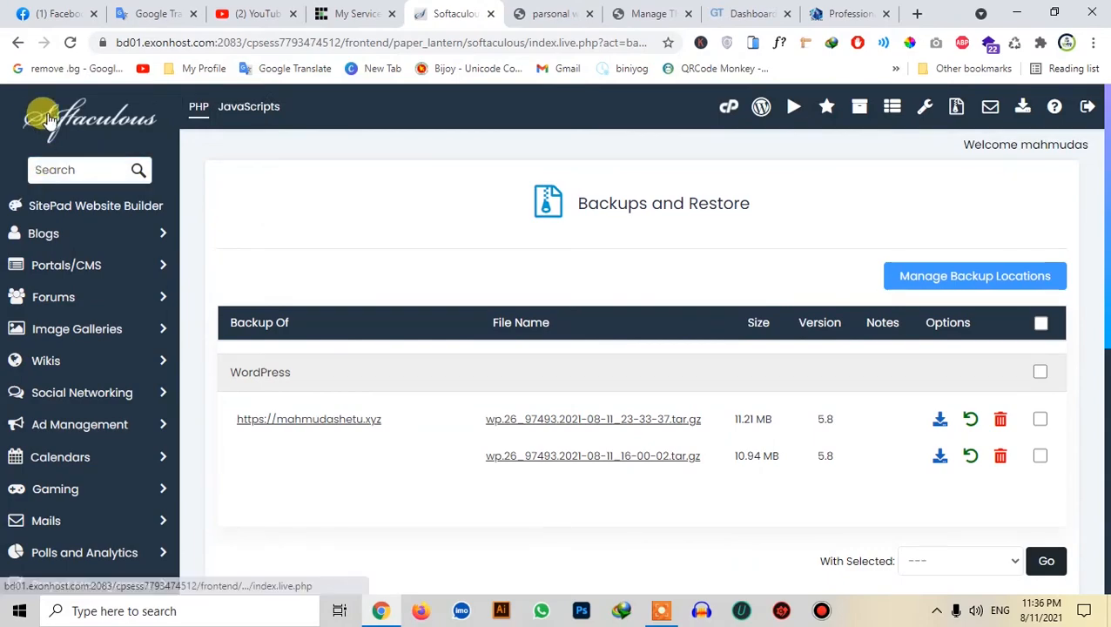
click(49, 120)
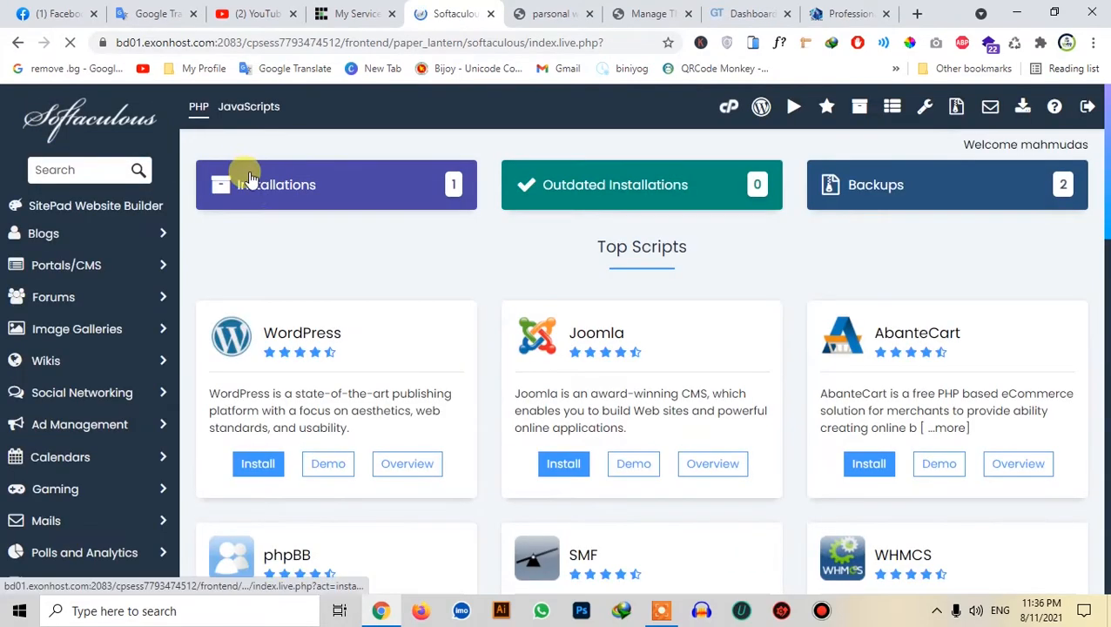
click(278, 333)
scroll(842, 377, down, 10)
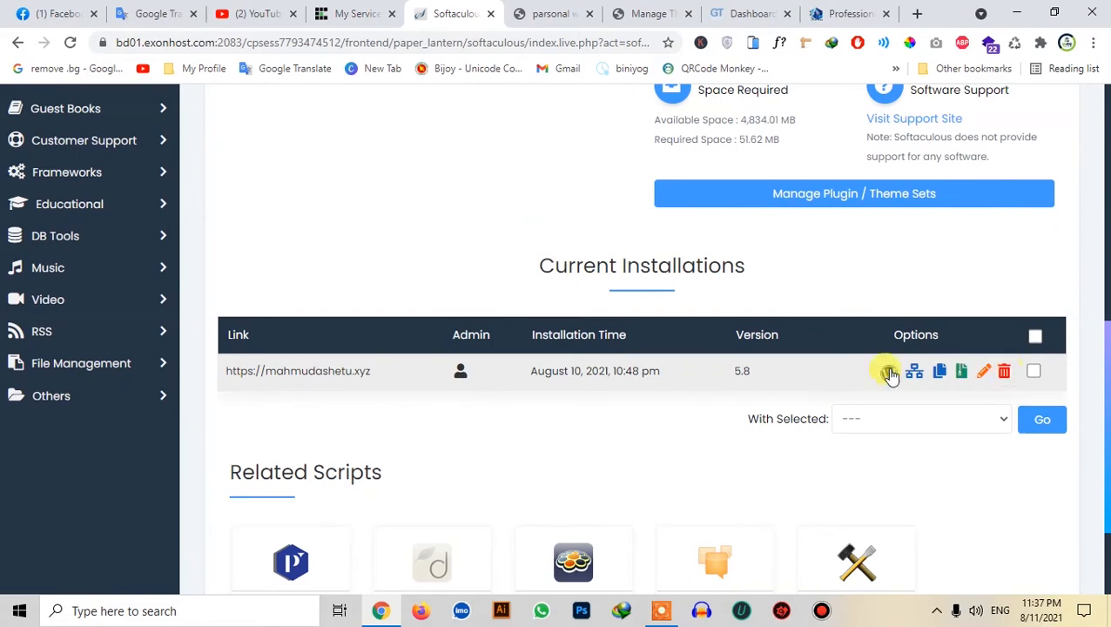
click(1005, 374)
scroll(665, 380, down, 5)
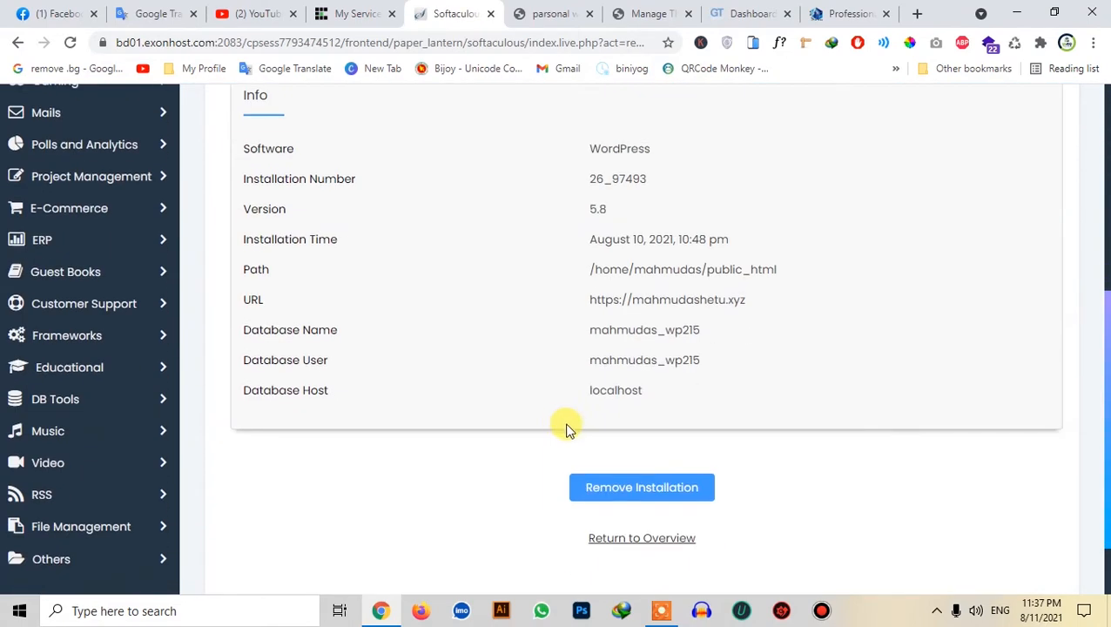
scroll(710, 442, down, 1)
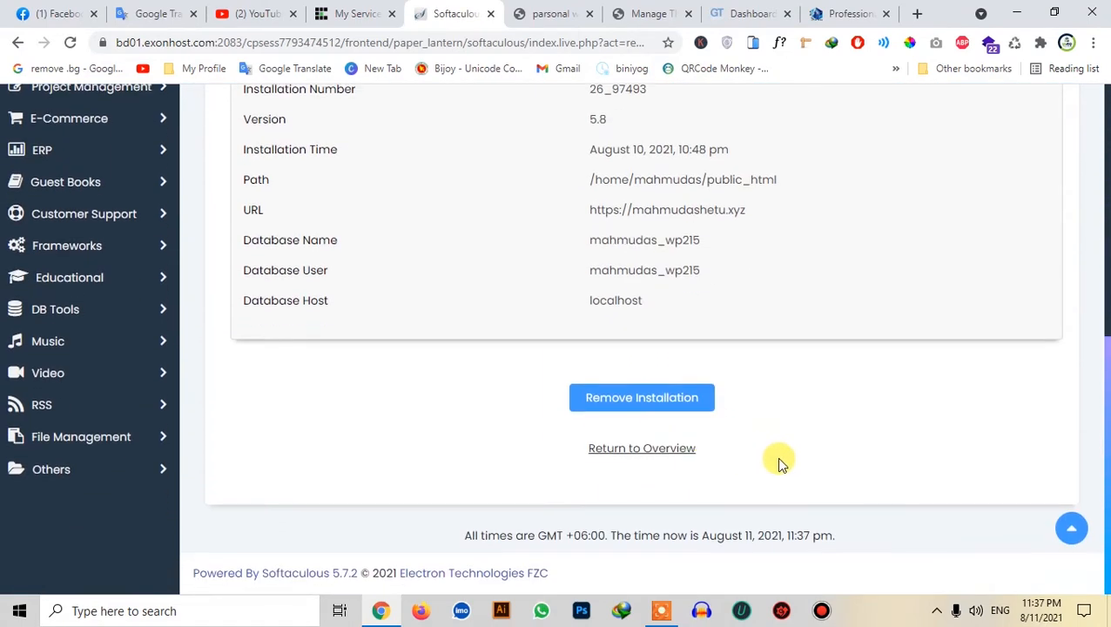
click(652, 406)
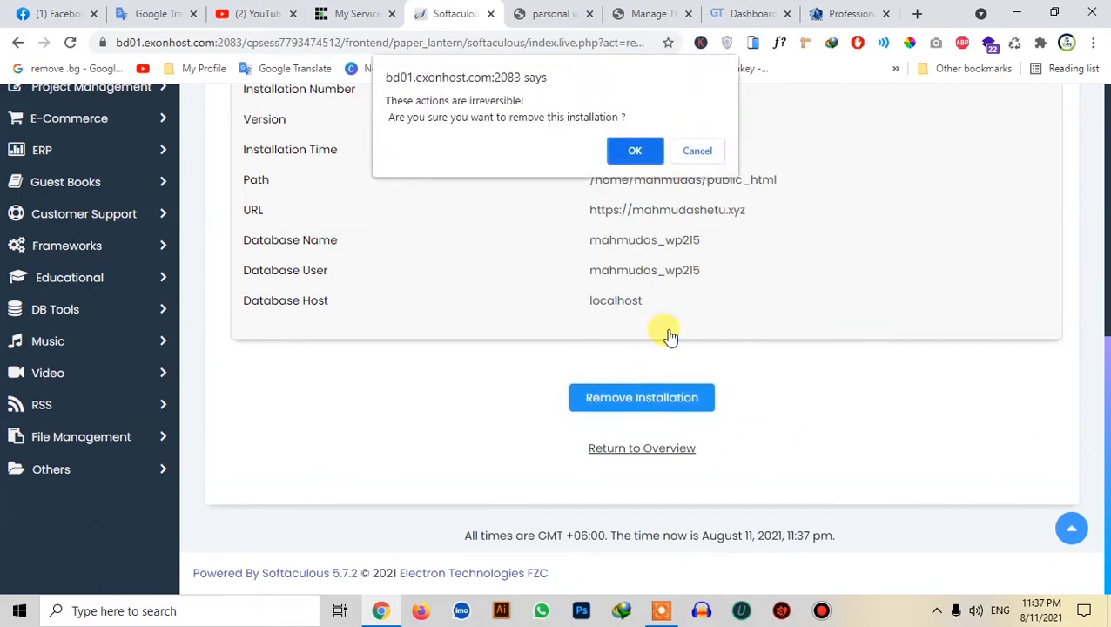
click(633, 151)
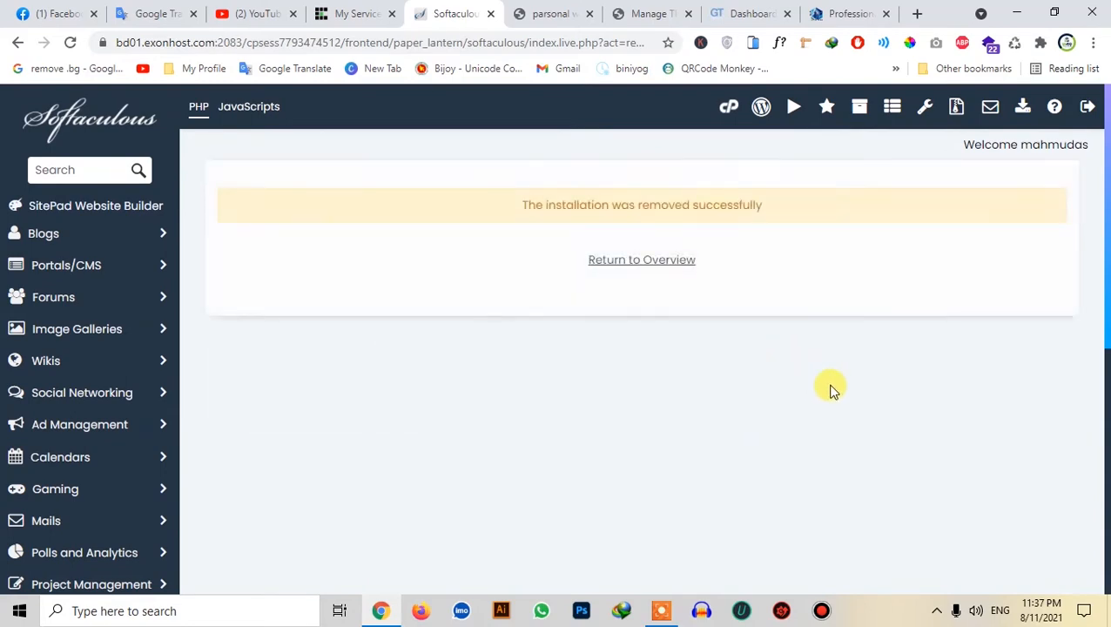
click(618, 262)
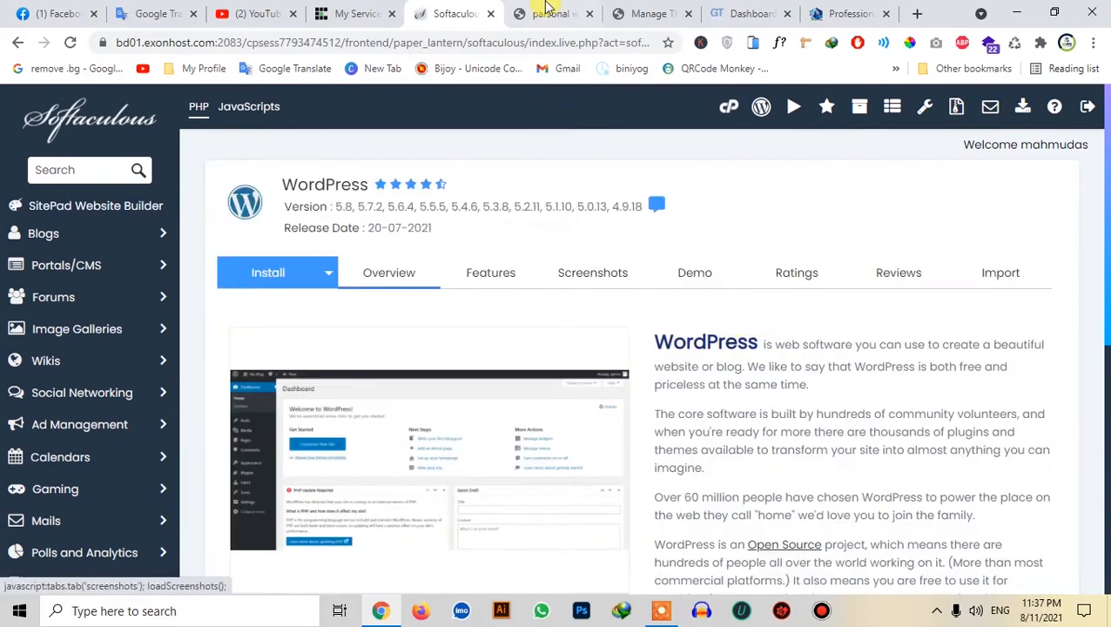
Step: Reload mahmudashetu.xyz to confirm it shows only an empty Index of /, then return to the WordPress page
click(547, 9)
click(70, 42)
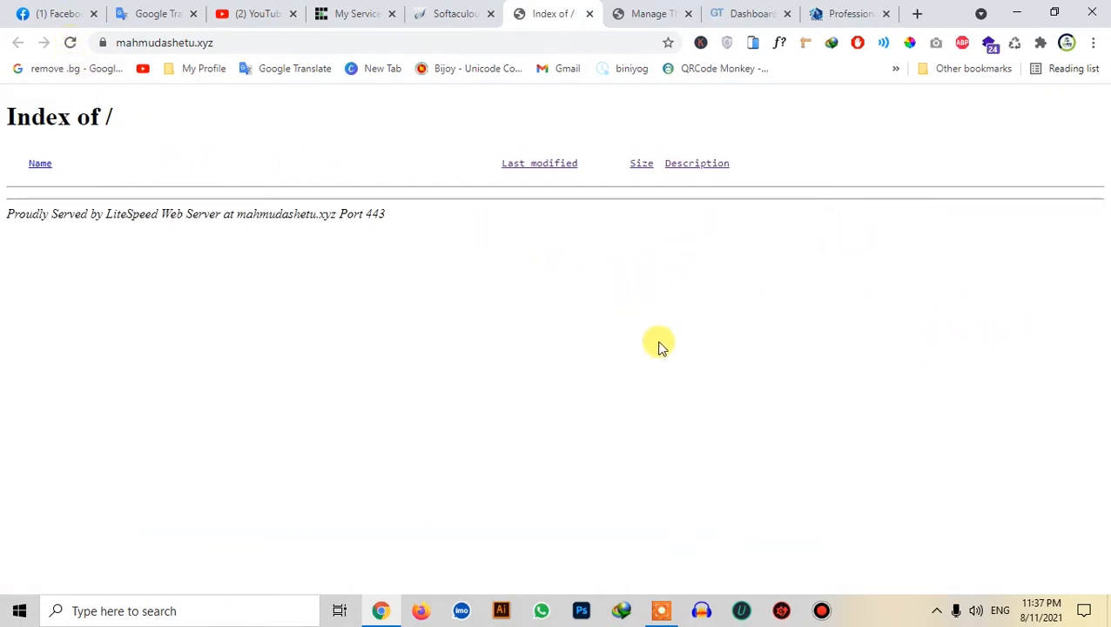
click(453, 11)
scroll(784, 374, down, 3)
scroll(834, 409, down, 2)
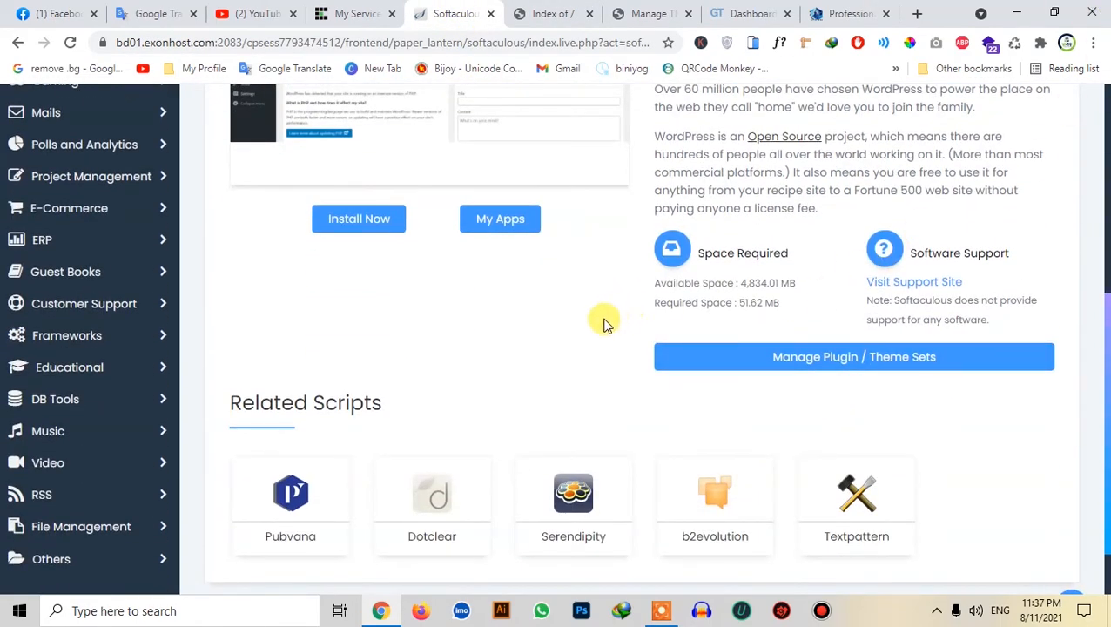
scroll(595, 341, up, 4)
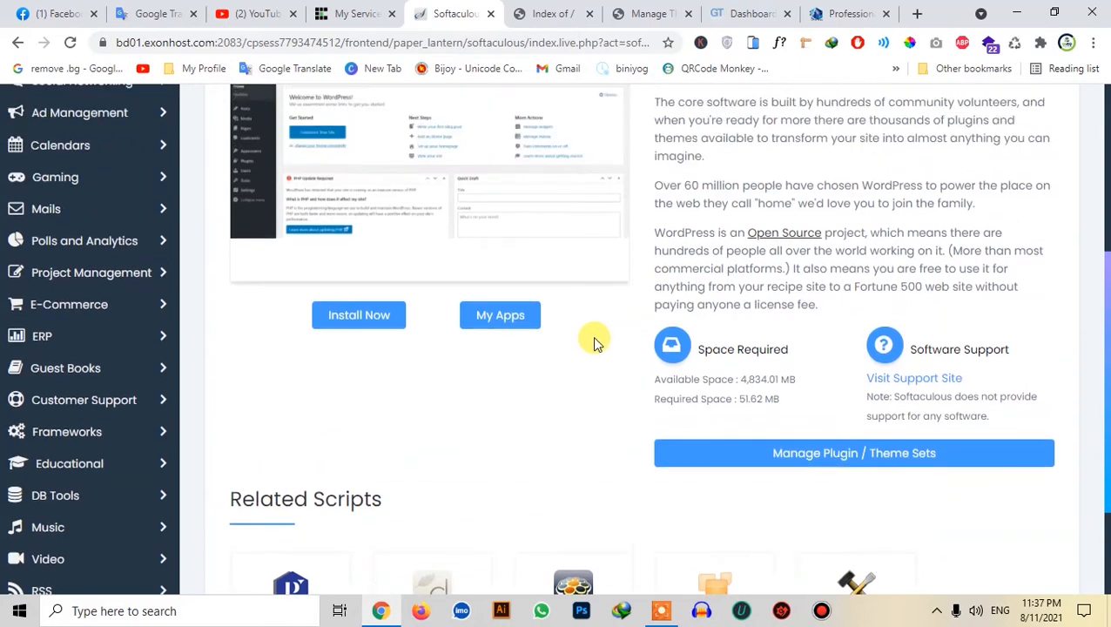
scroll(459, 265, down, 1)
Step: Start a fresh WordPress install and set the site name to 'protfolio site'
click(376, 471)
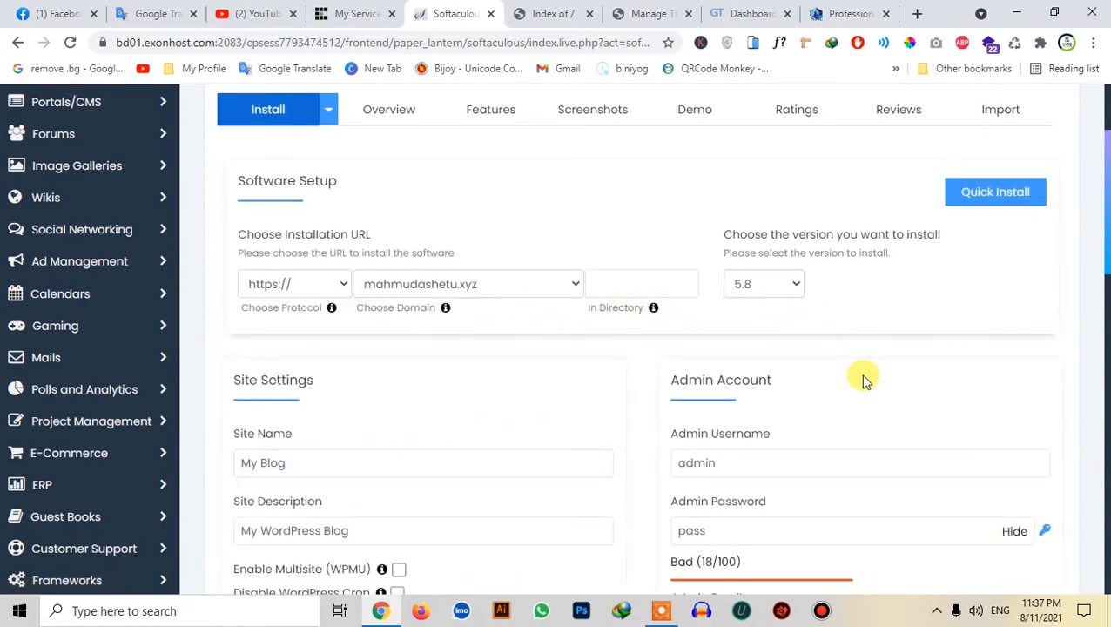
scroll(870, 381, down, 2)
click(409, 364)
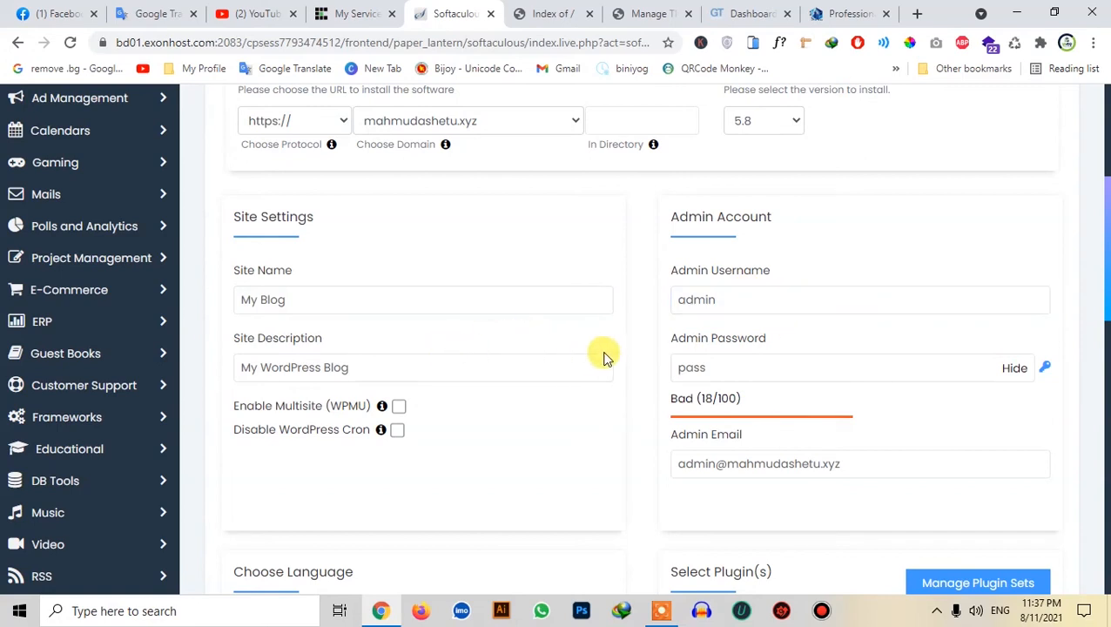
click(289, 306)
drag(322, 300, 192, 311)
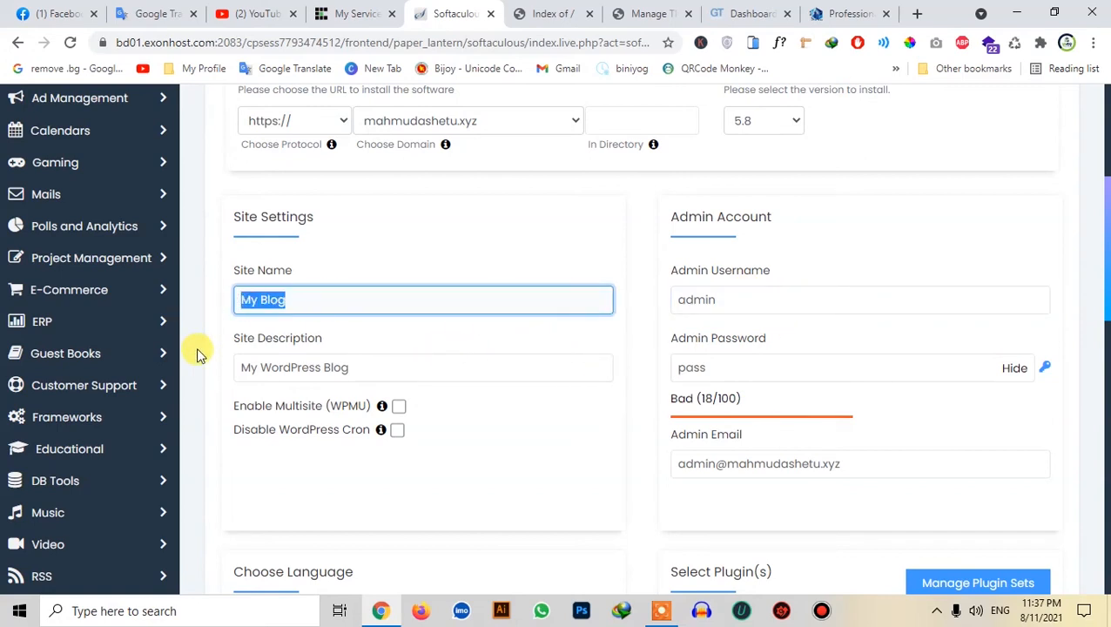
text(par)
key(BackSpace)
key(Down)
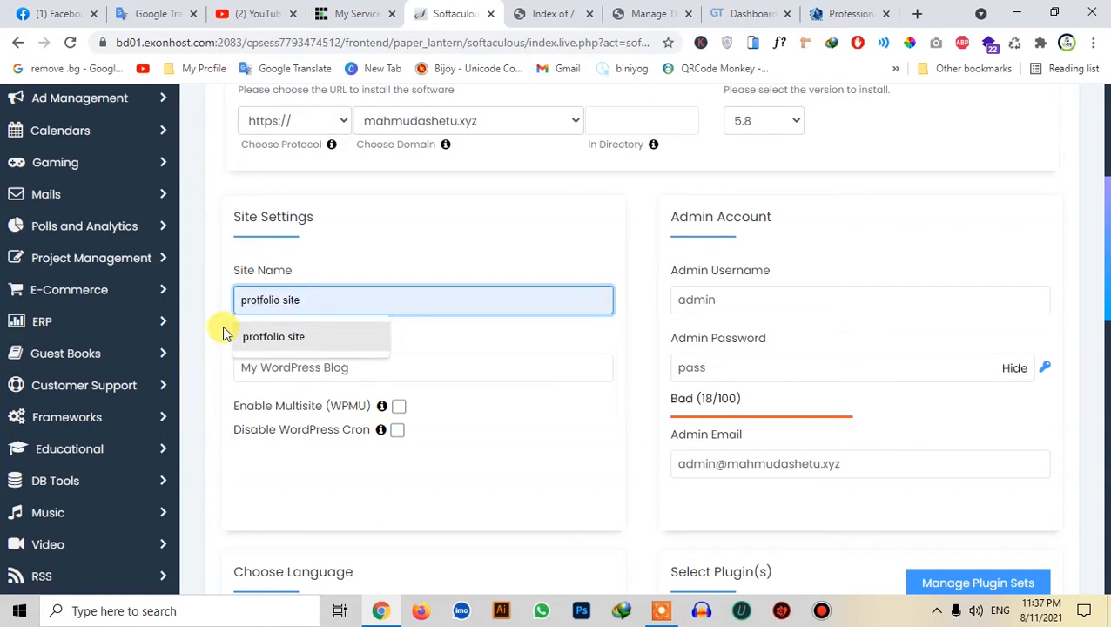
click(309, 346)
Step: Set the site description to 'Nikhot hate Maner shathe'
key(Tab)
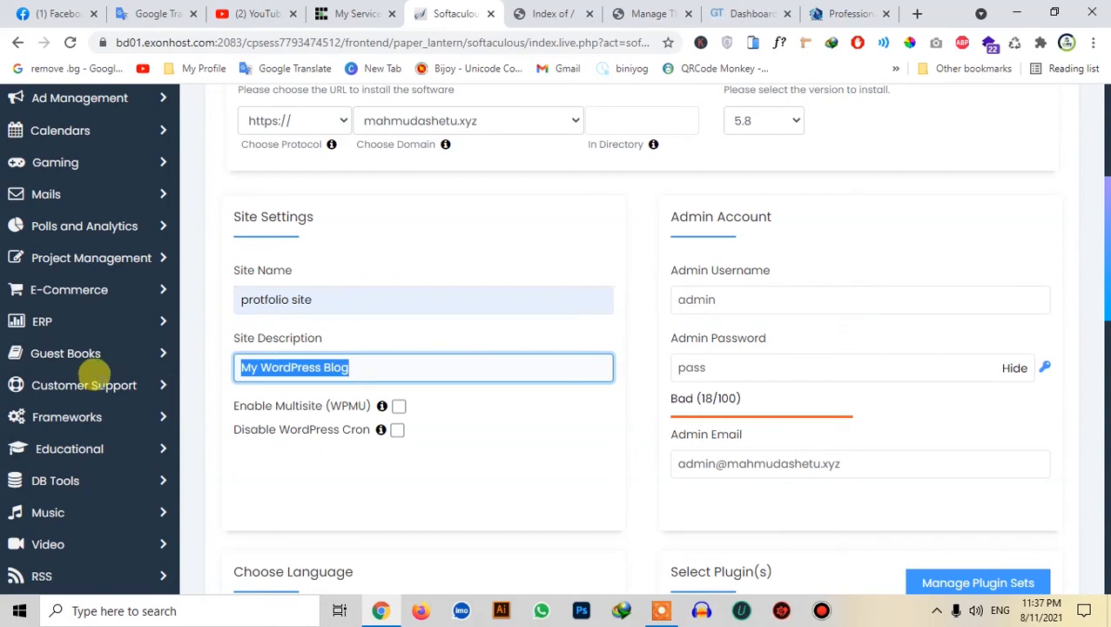
key(BackSpace)
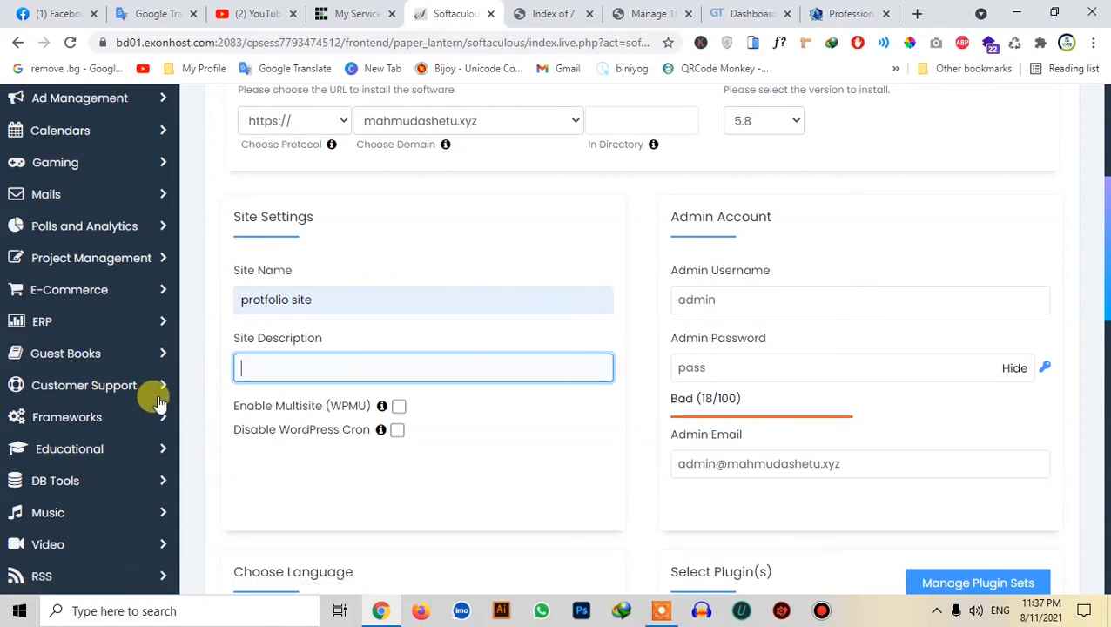
click(254, 369)
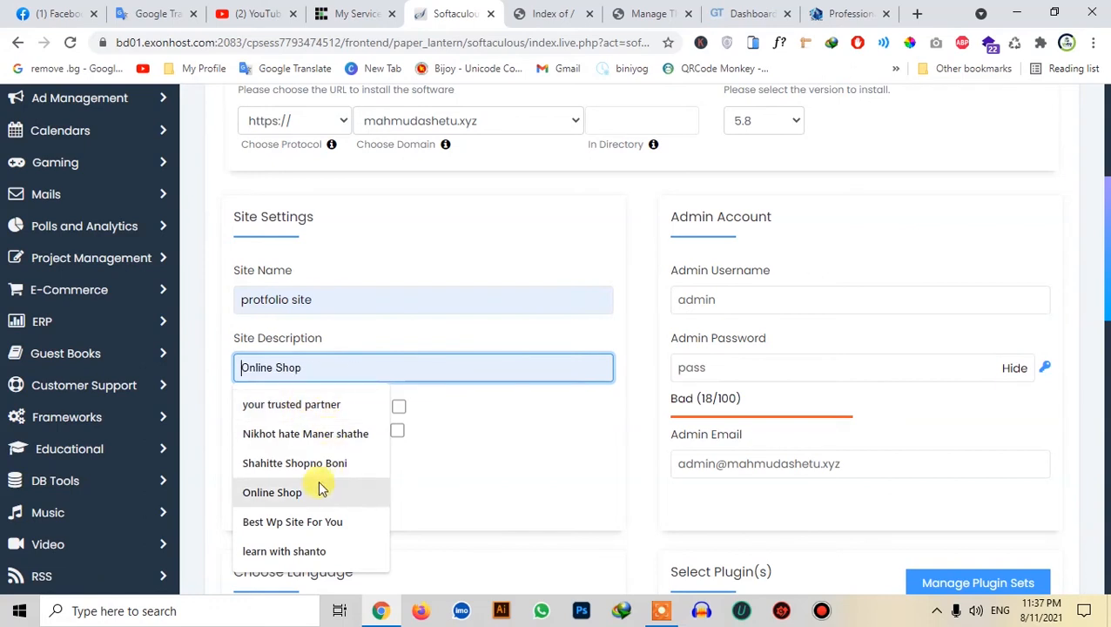
click(318, 435)
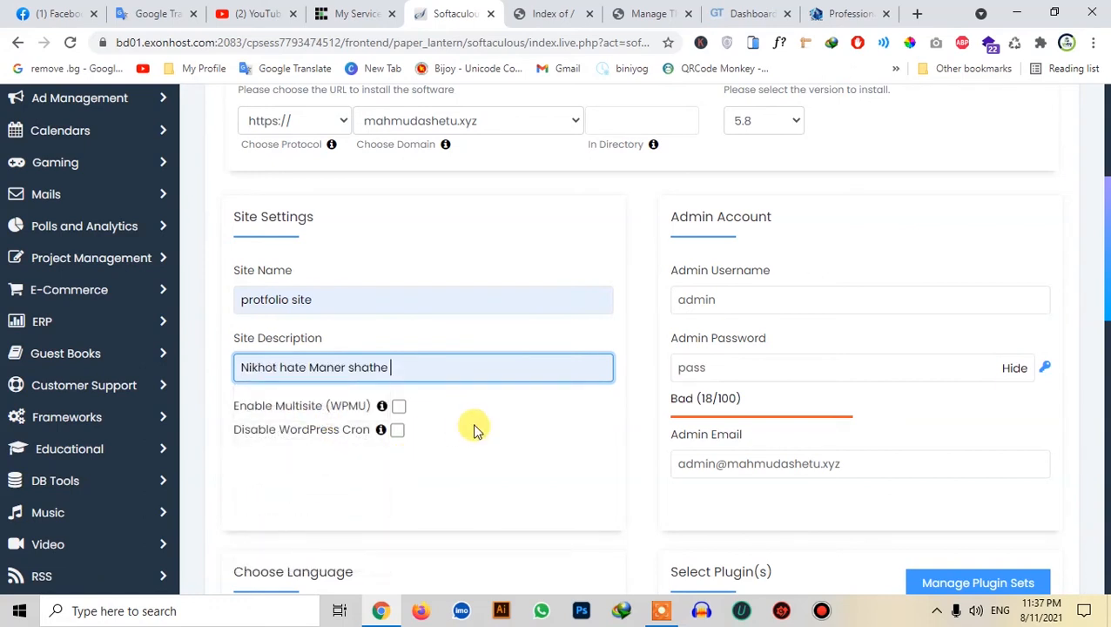
Step: Replace the default admin username and enter a new strong admin password
double_click(739, 299)
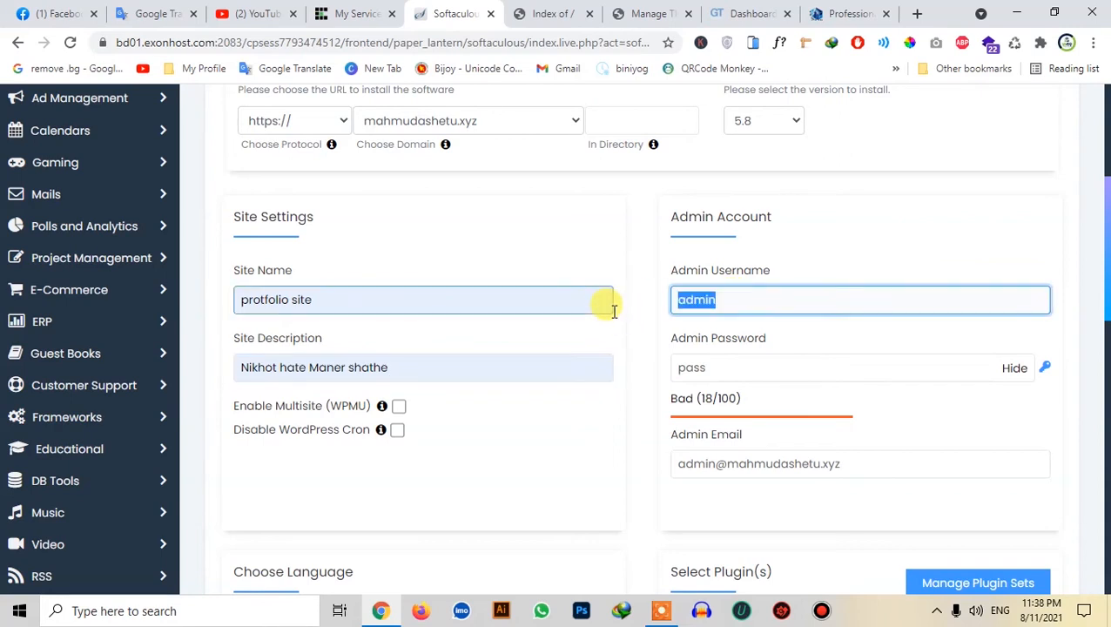
text(mahmudashetu)
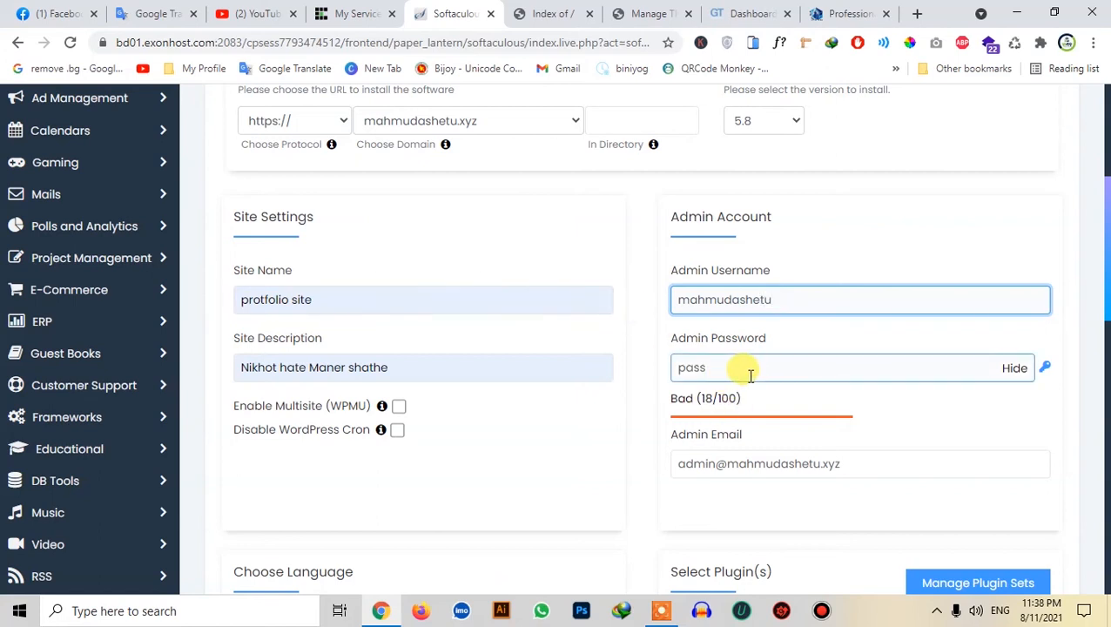
double_click(694, 369)
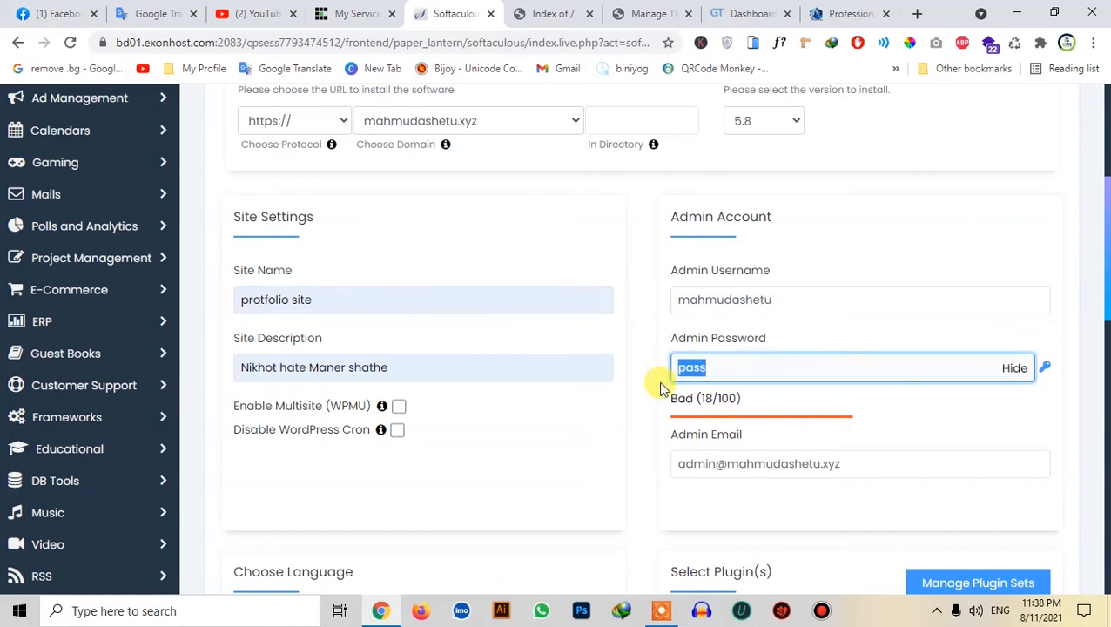
click(1013, 367)
drag(738, 388, 608, 367)
text(•••••)
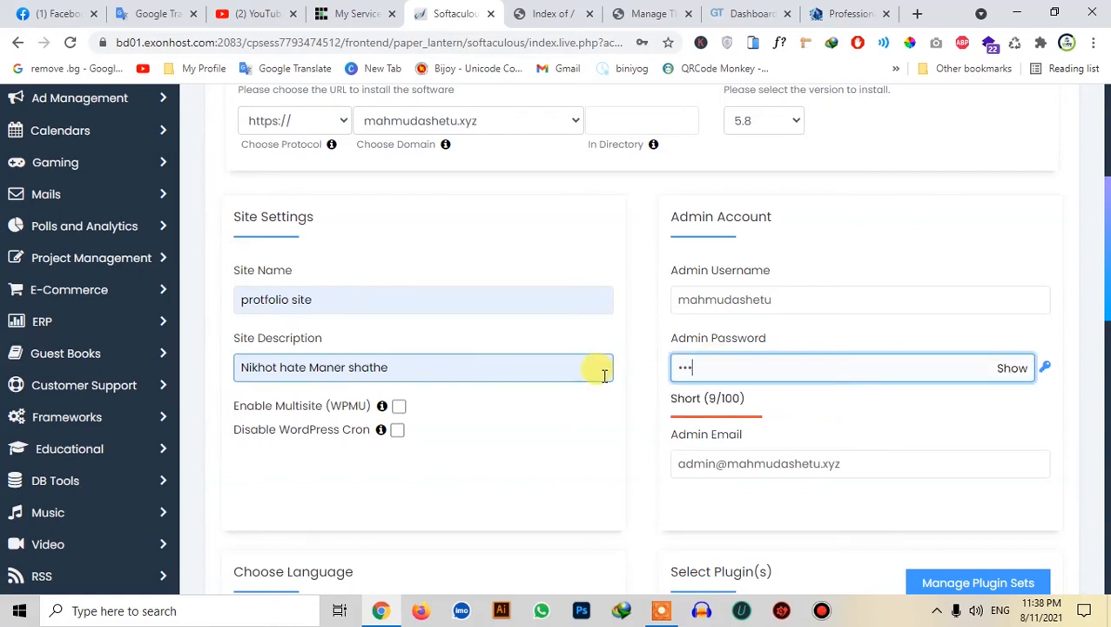
text(••••••)
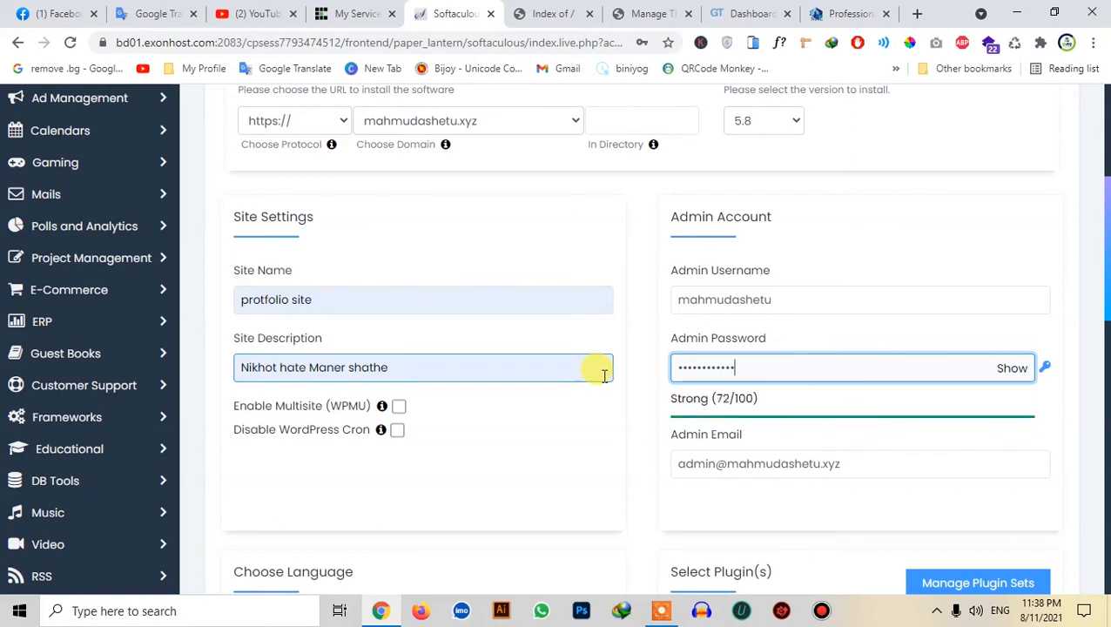
Step: Replace the admin e-mail with a saved address and scroll down to the Install button
scroll(827, 367, down, 1)
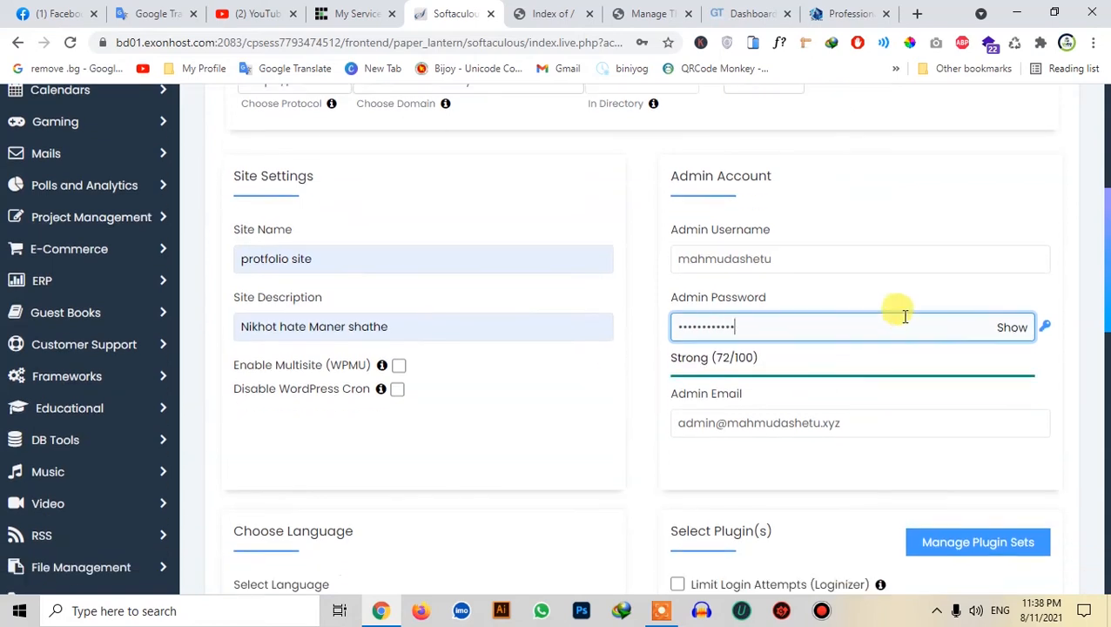
click(886, 383)
drag(885, 384, 639, 383)
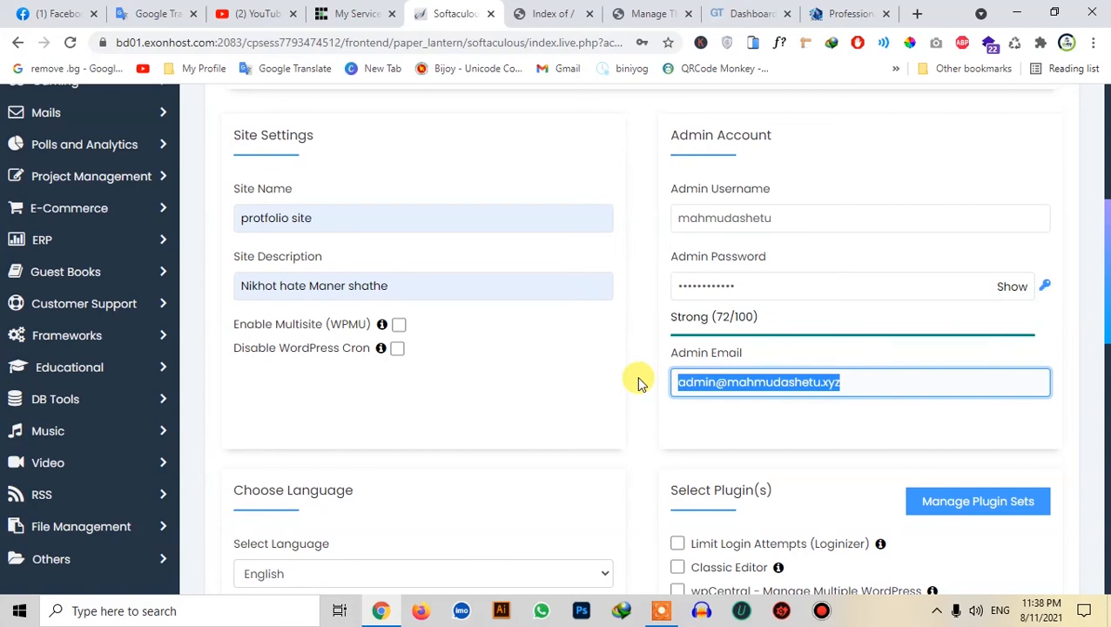
text(hel)
click(739, 422)
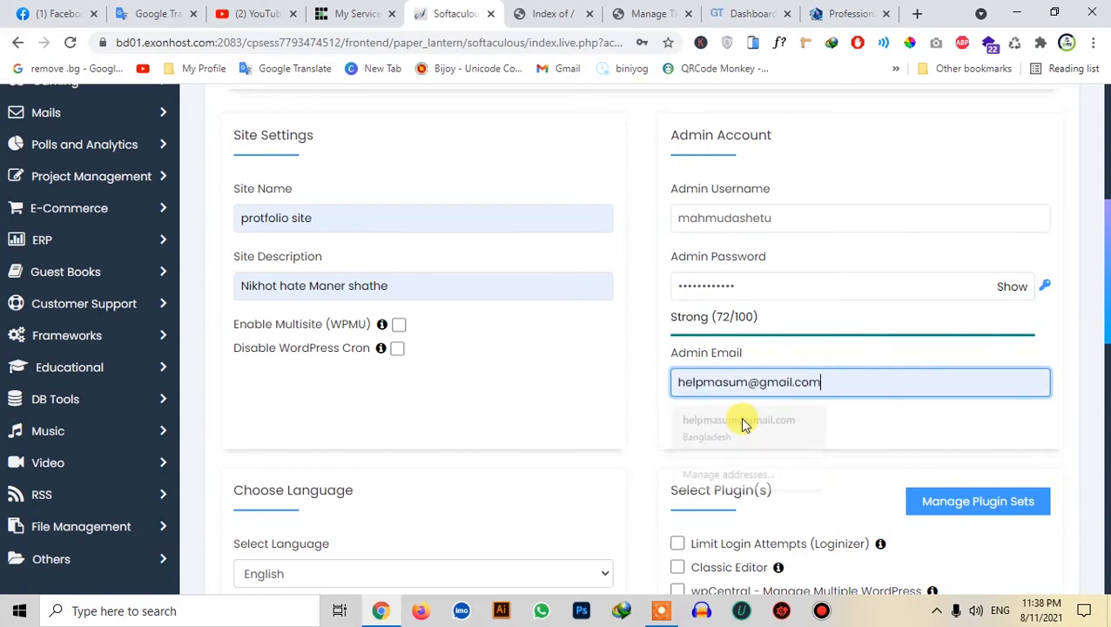
scroll(768, 435, down, 2)
scroll(769, 432, down, 1)
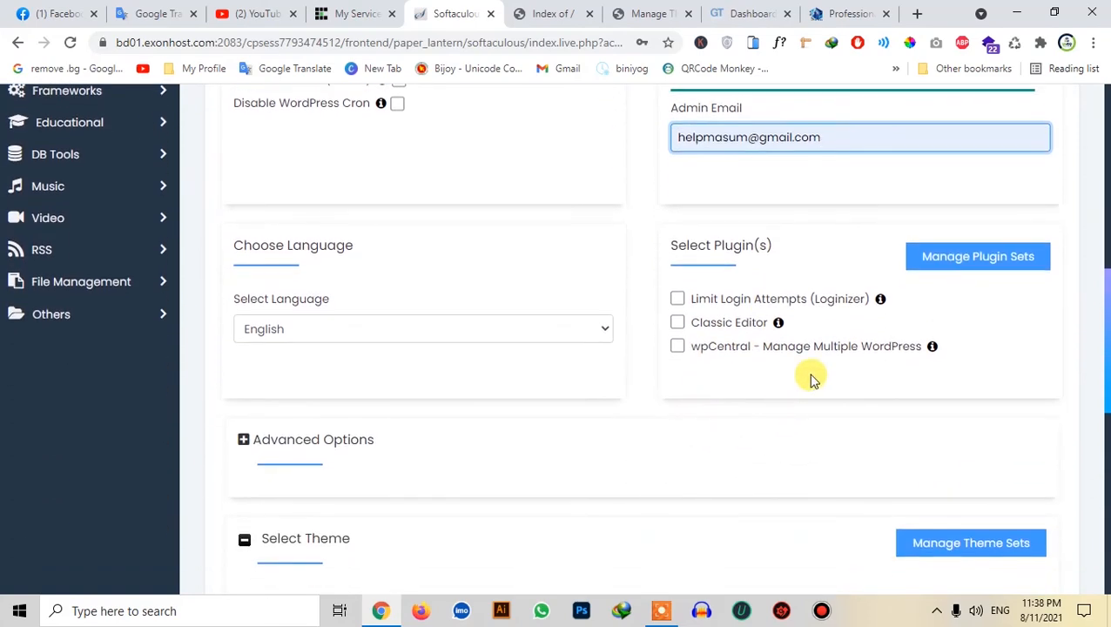
scroll(768, 379, down, 7)
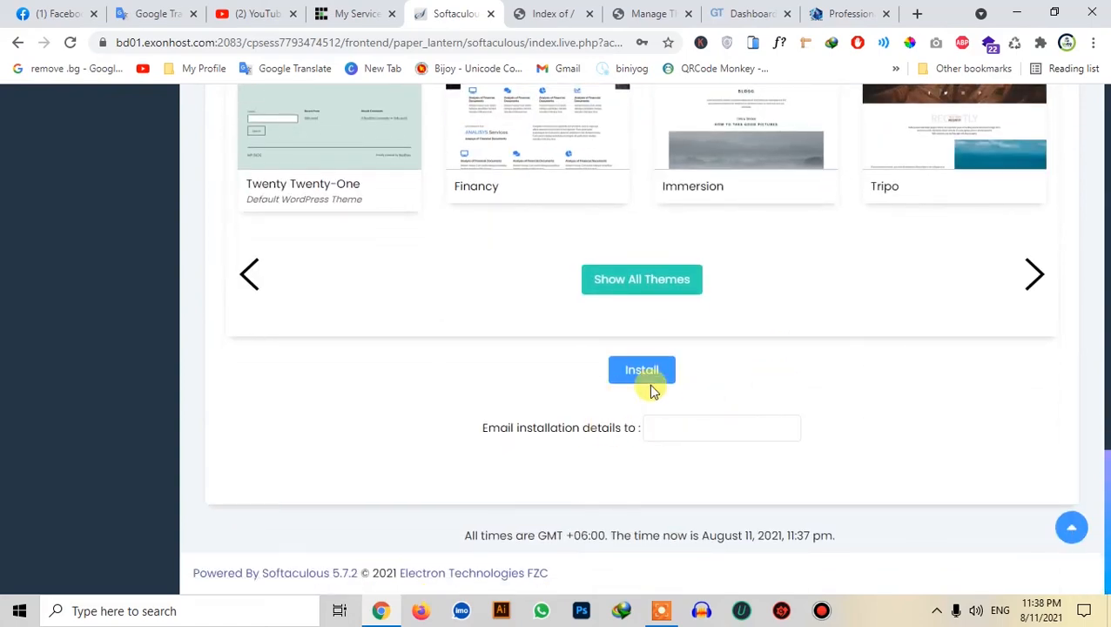
Step: Send installation details to a saved e-mail, install WordPress, save the login, and open wp-admin
click(701, 430)
click(706, 254)
click(641, 379)
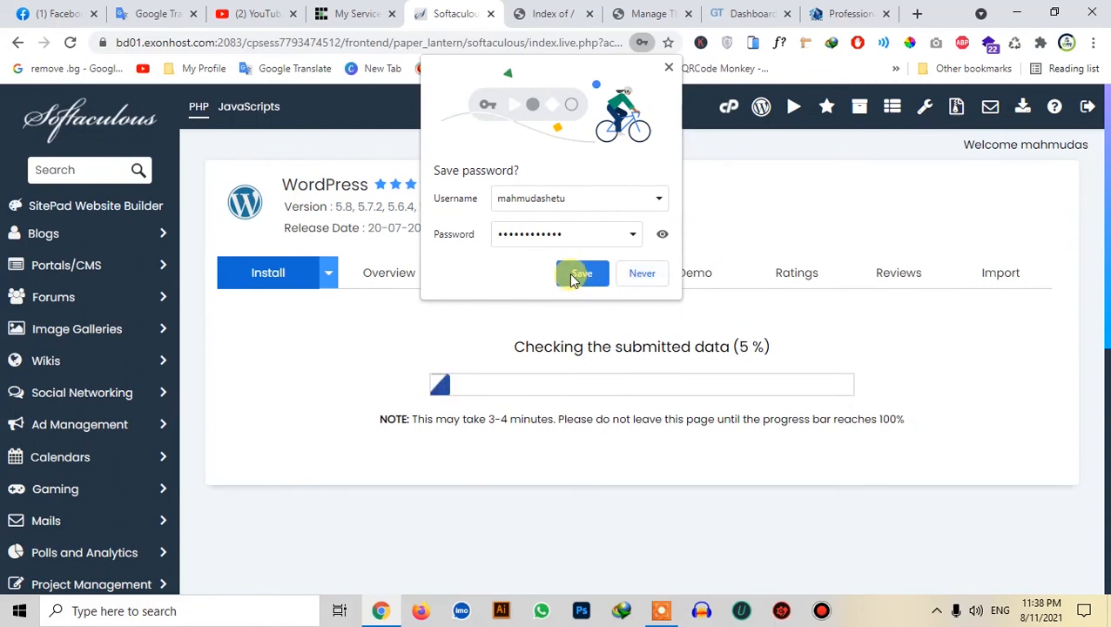
click(581, 274)
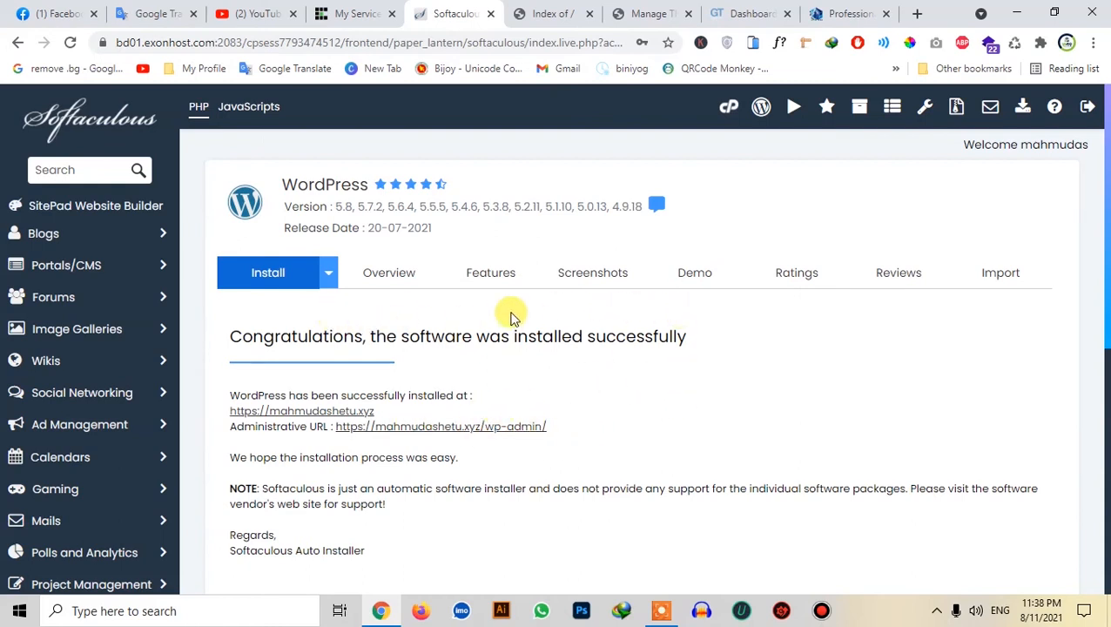
click(516, 434)
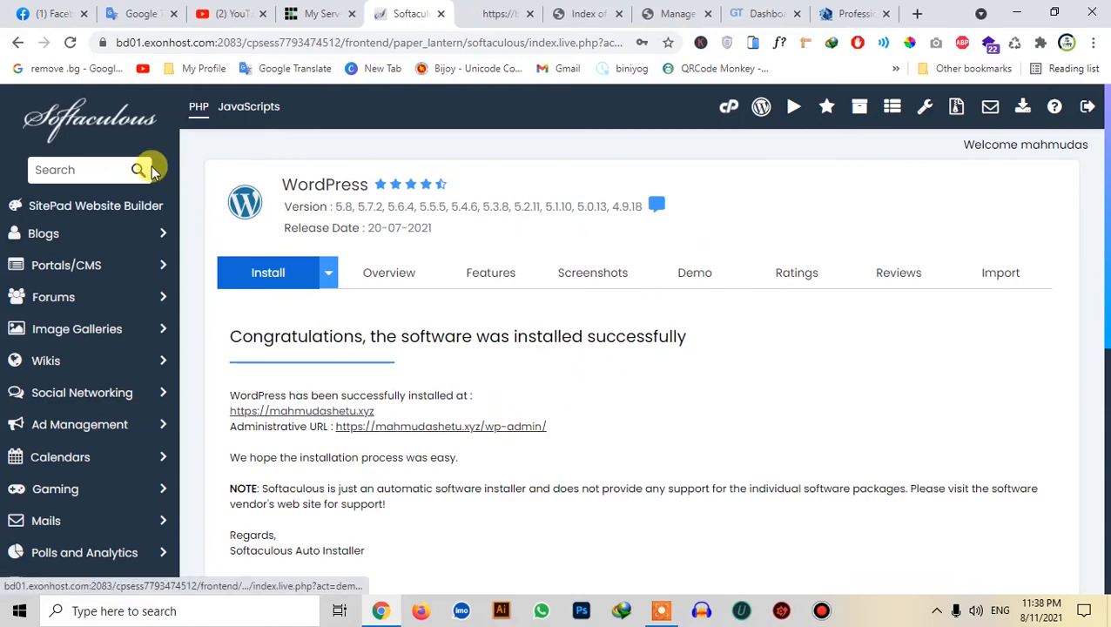
Step: Restore the saved WordPress backup from Backups, with Delete existing files/folders ticked
click(93, 127)
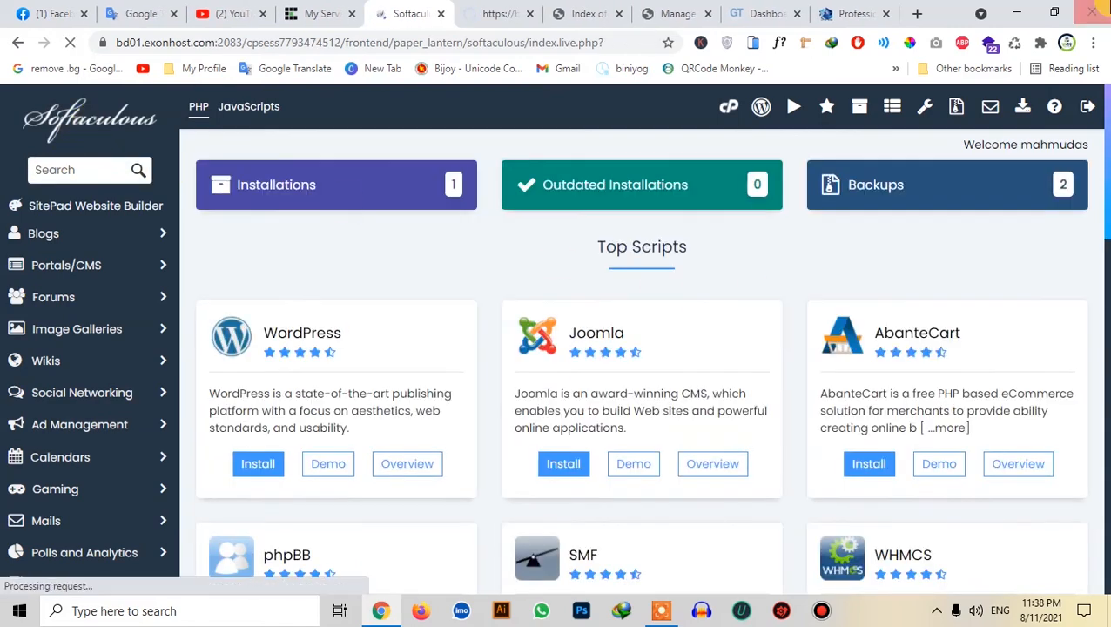
click(984, 191)
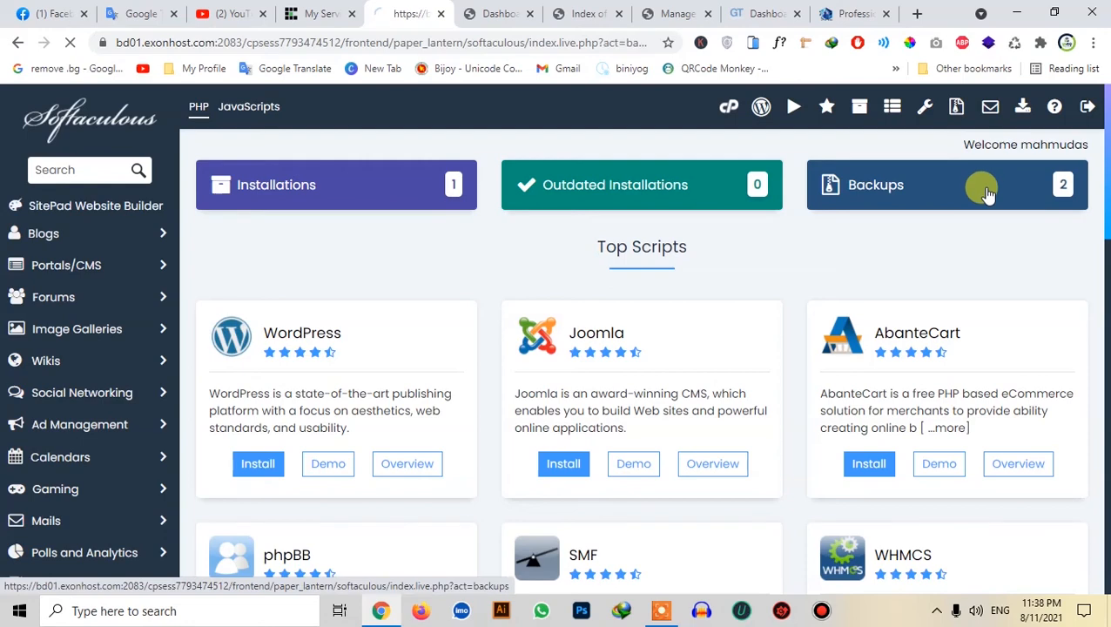
scroll(514, 468, down, 1)
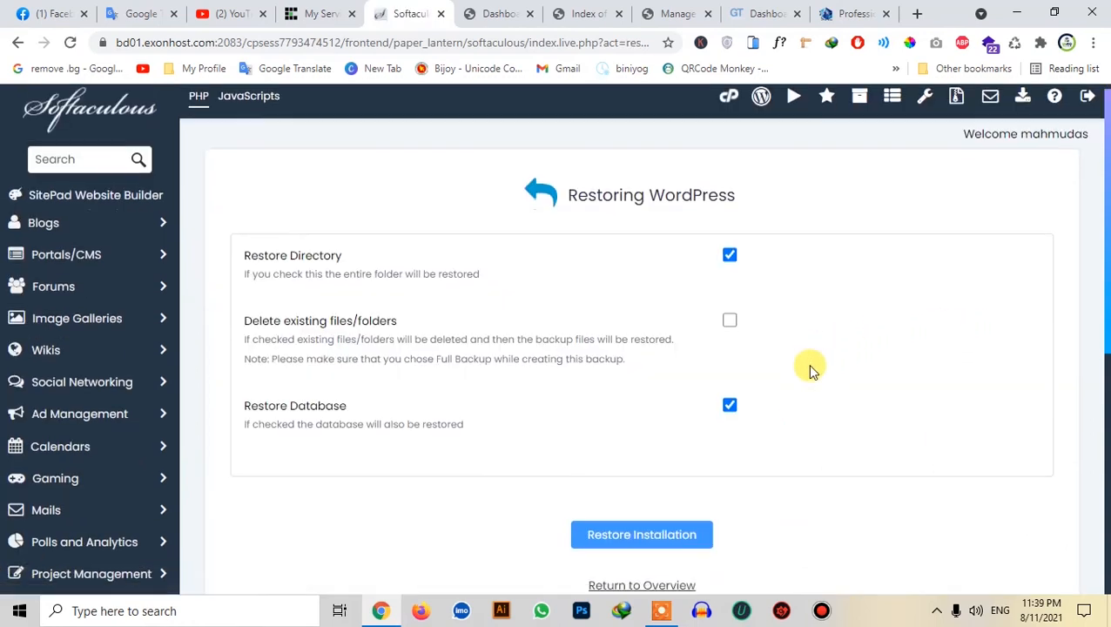
scroll(807, 364, down, 2)
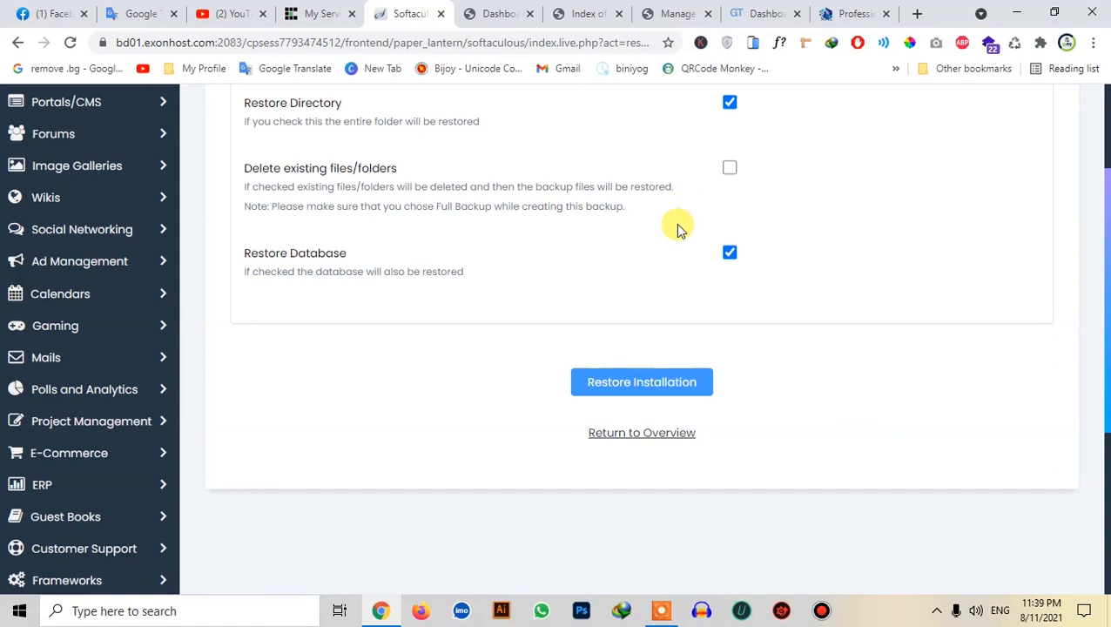
click(730, 168)
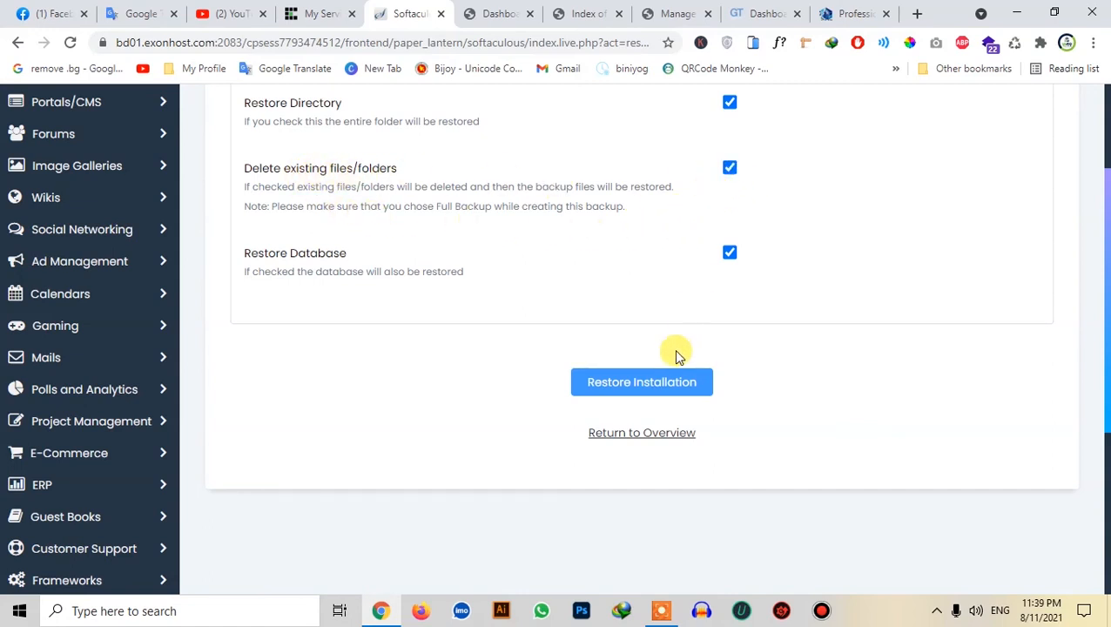
click(662, 390)
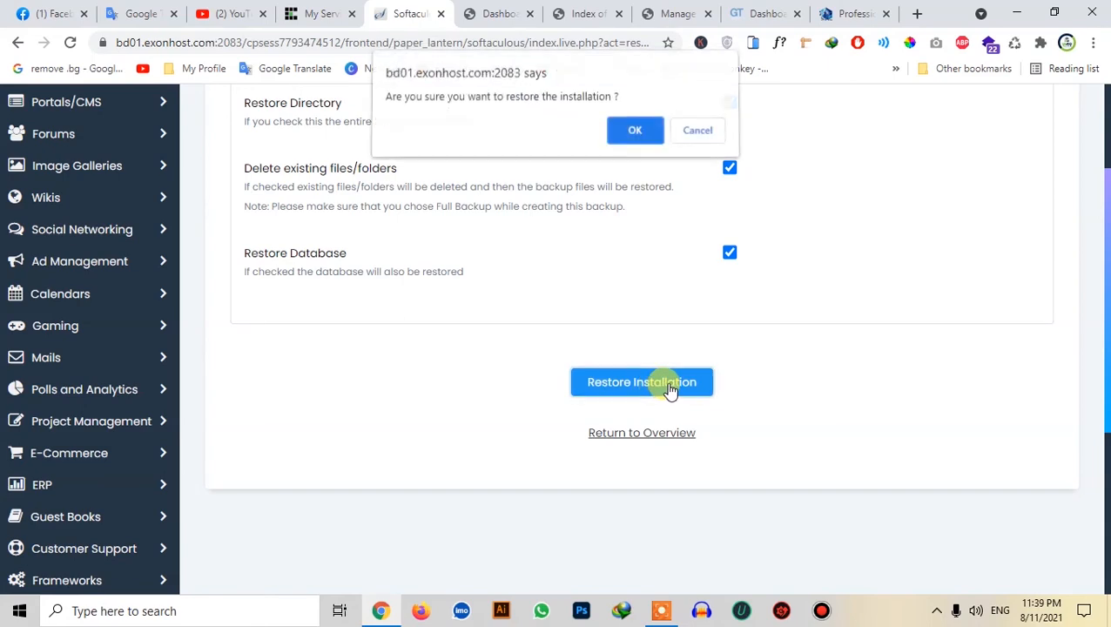
click(638, 141)
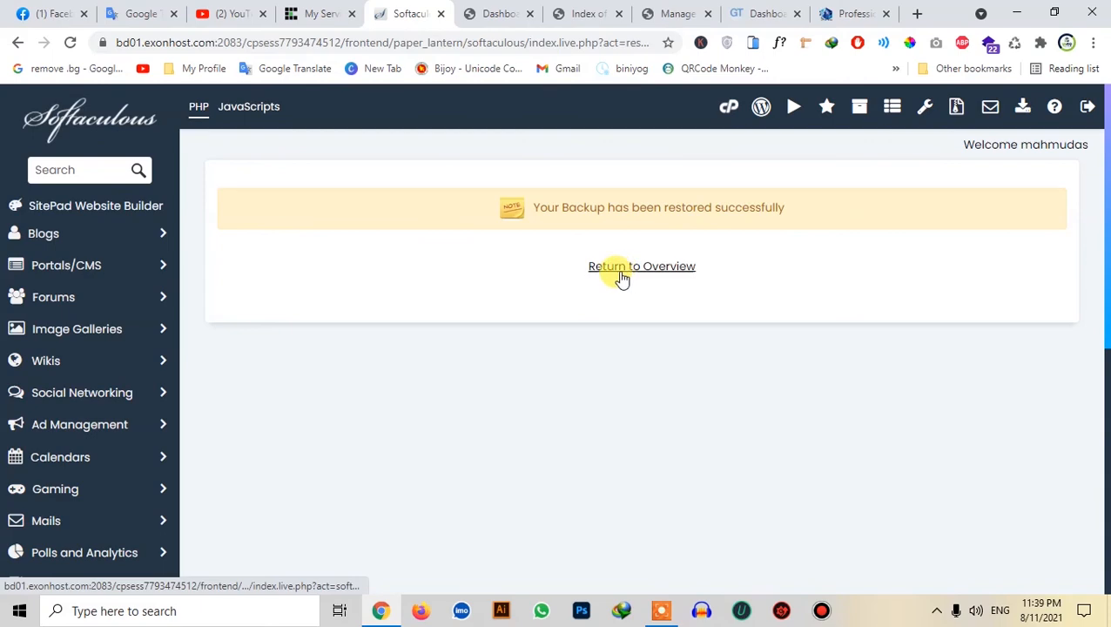
Step: Visit the restored live site from the WordPress dashboard and scroll through its front page
click(666, 279)
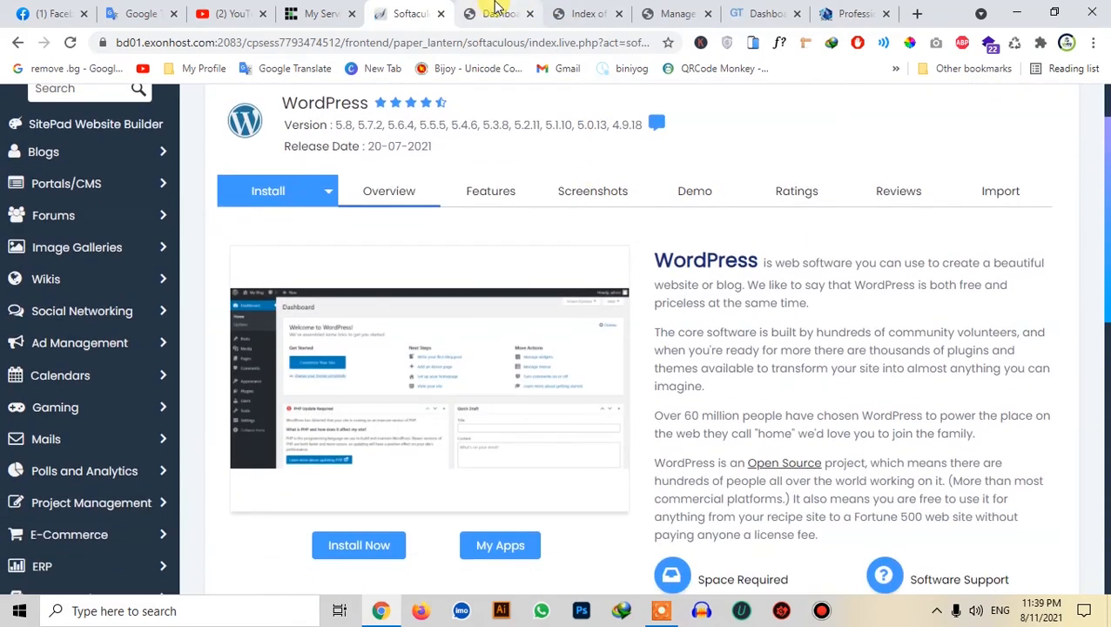
click(498, 13)
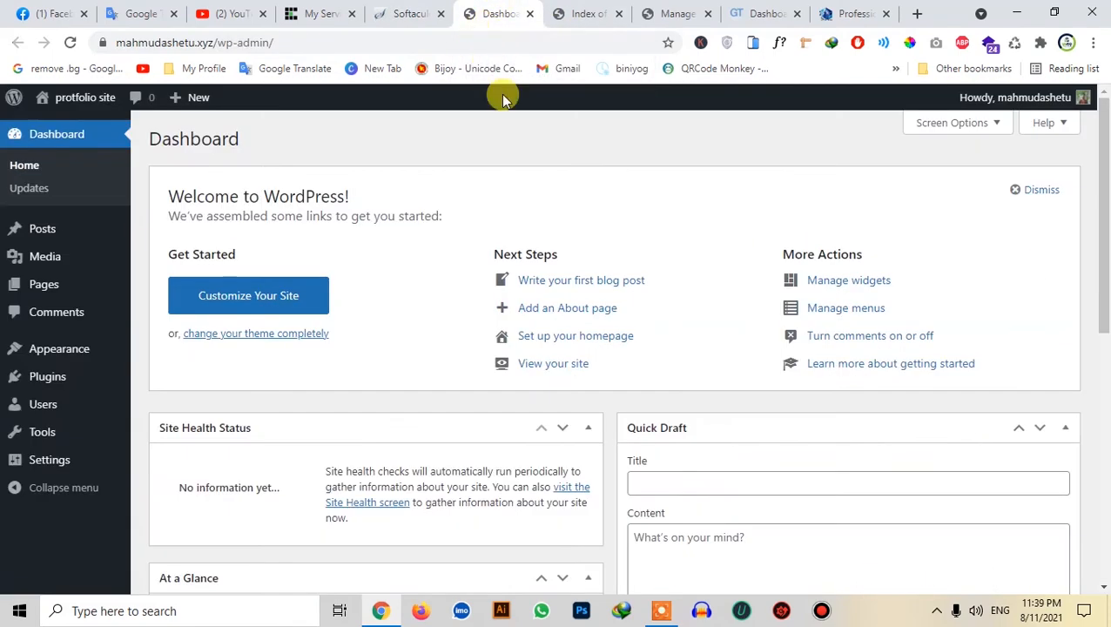
mouse_move(55, 99)
click(74, 124)
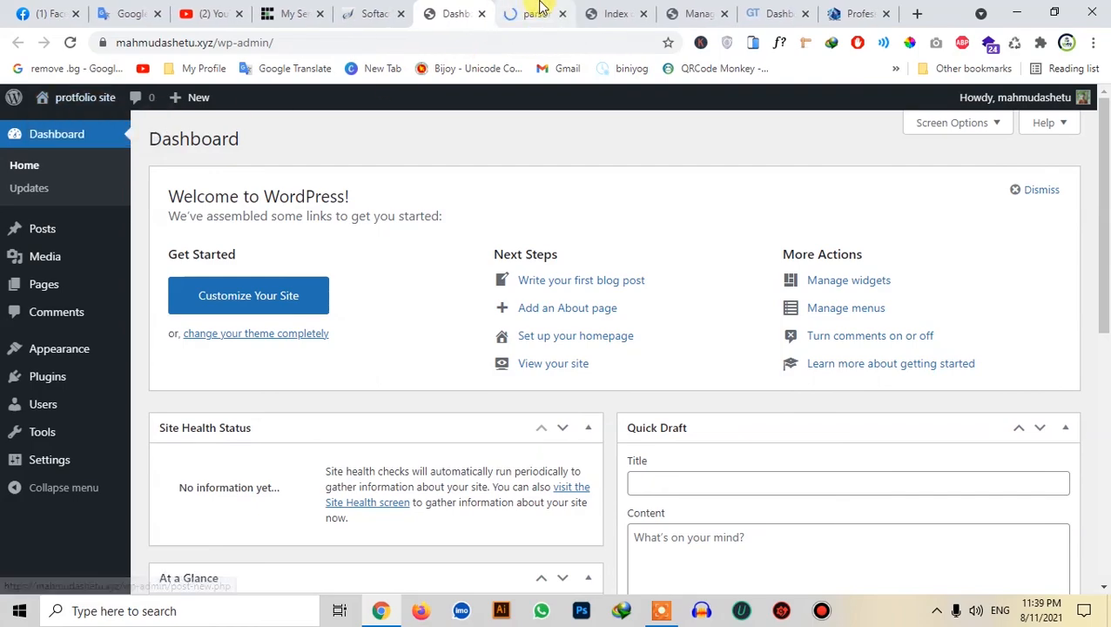
scroll(850, 330, down, 6)
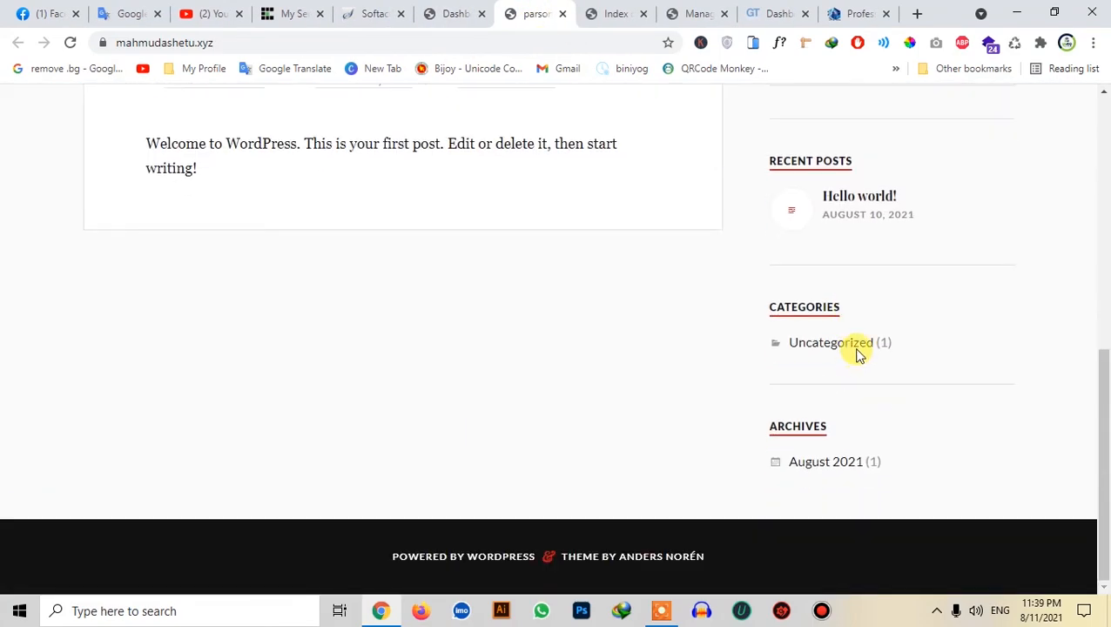
scroll(856, 349, up, 6)
scroll(781, 324, down, 6)
scroll(570, 341, up, 6)
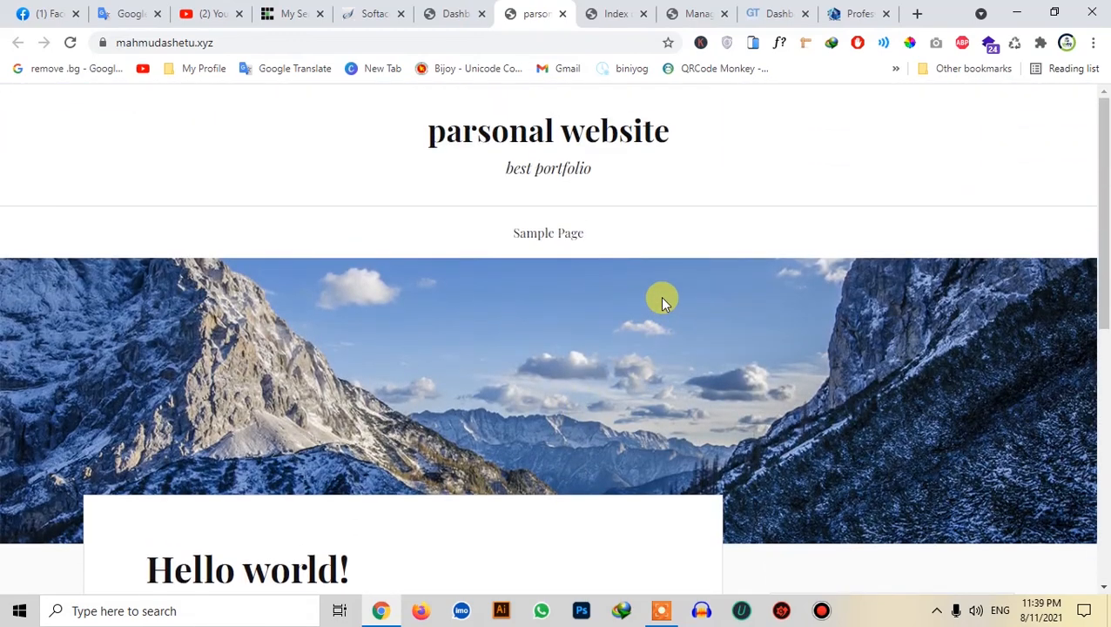